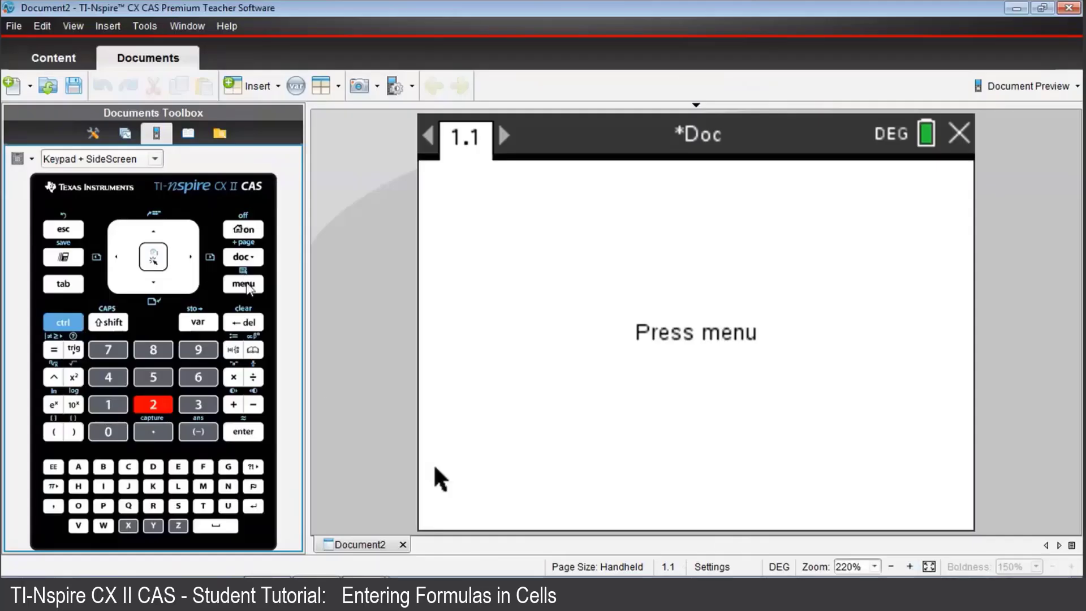
# - Insert an empty Lists & Spreadsheet app on page 1.1
pyautogui.click(247, 285)
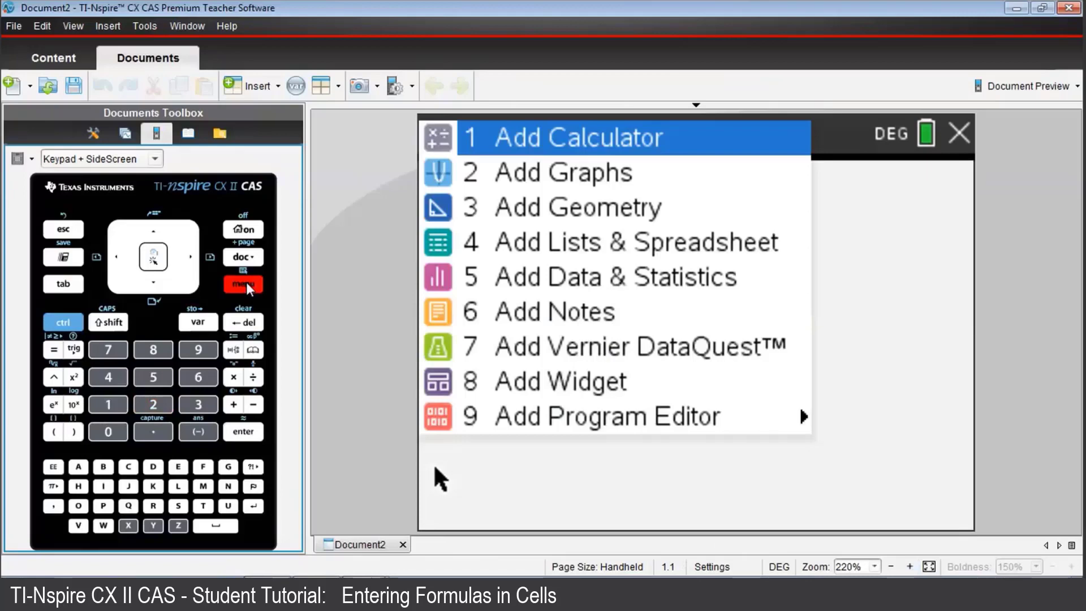
pyautogui.press('Down')
pyautogui.press('Down')
pyautogui.press('Down')
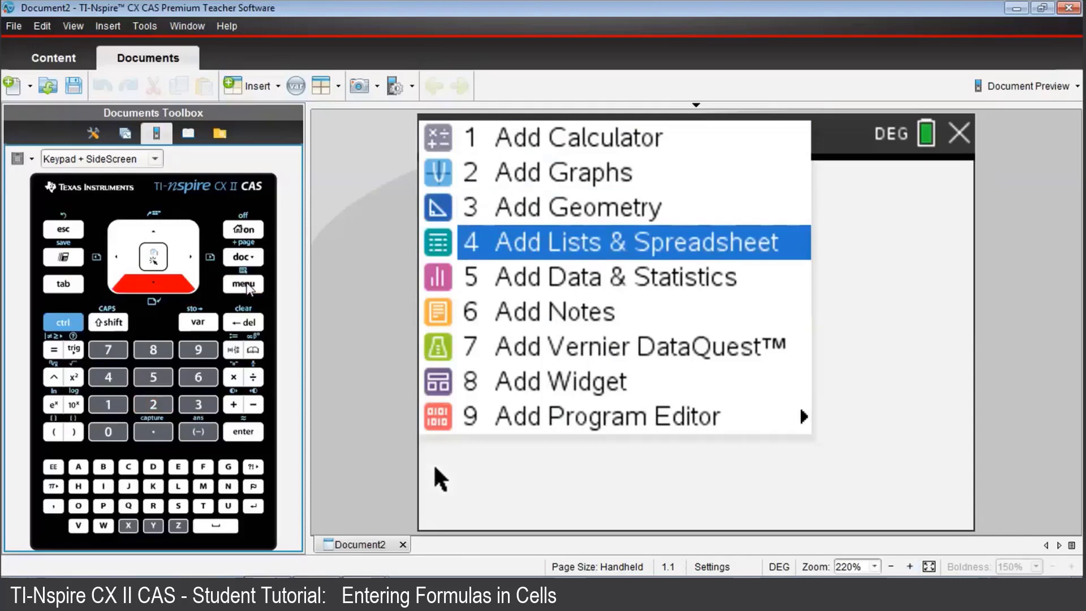
pyautogui.press('Return')
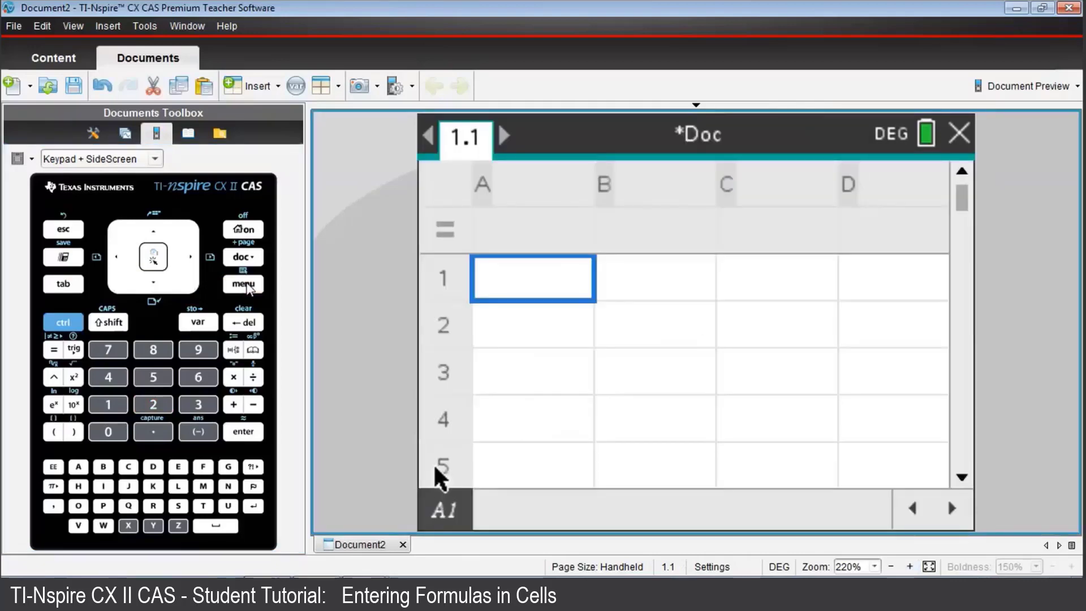
# - Head column A 'months' and enter 0 in A1 and 1 in A2
pyautogui.press('Up')
pyautogui.press('Up')
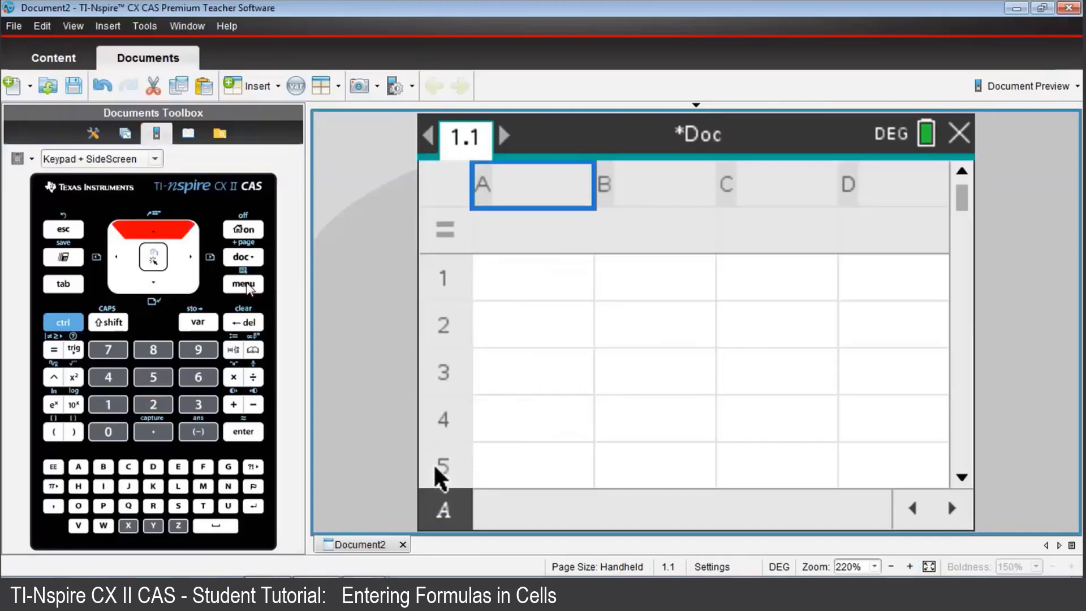
pyautogui.write('mont')
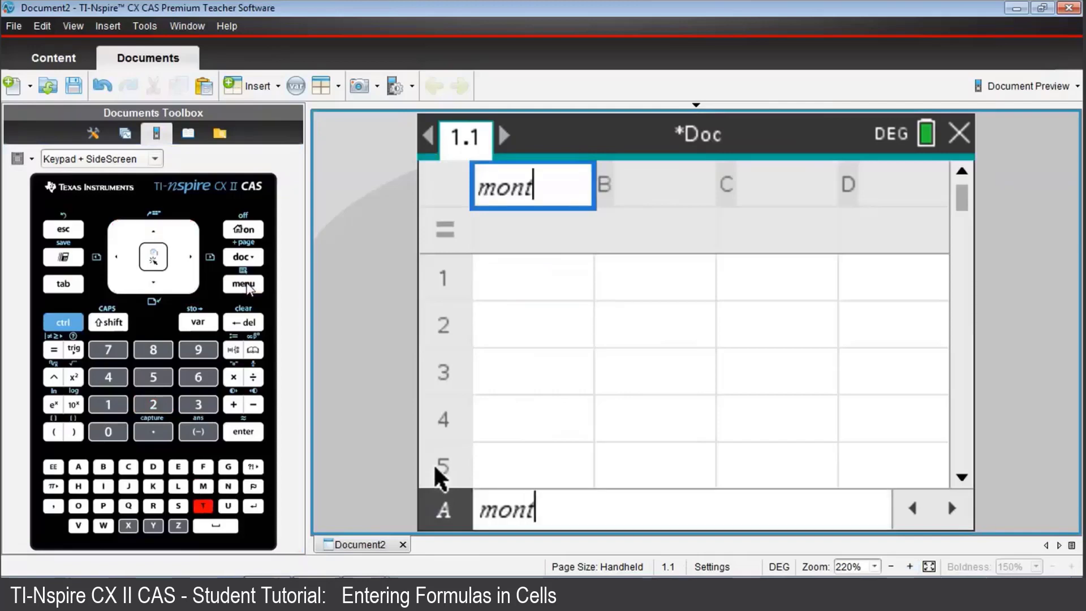
pyautogui.write('hs')
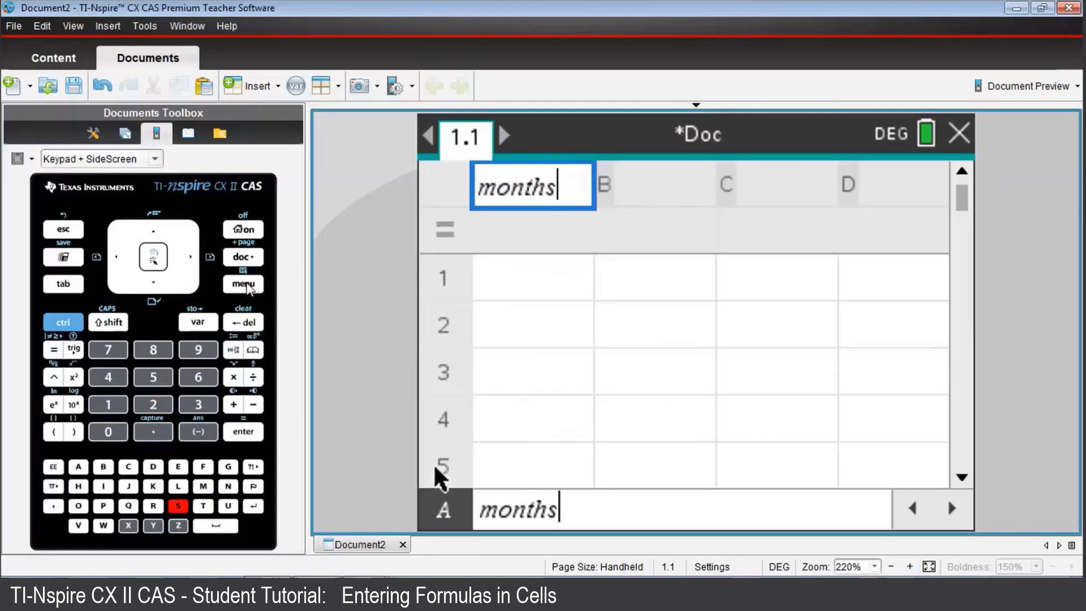
pyautogui.press('Return')
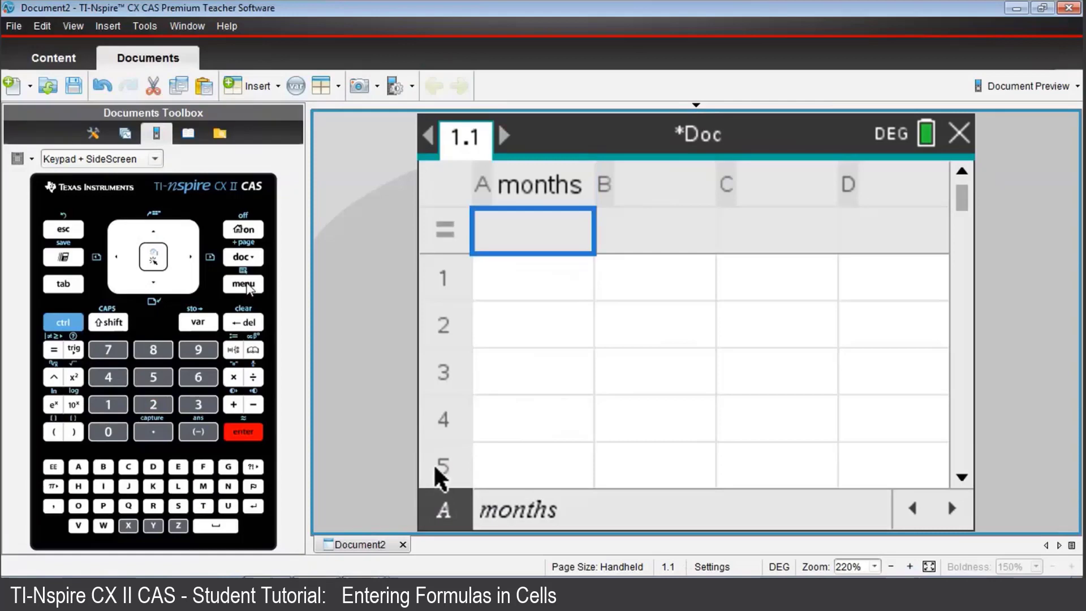
pyautogui.press('Down')
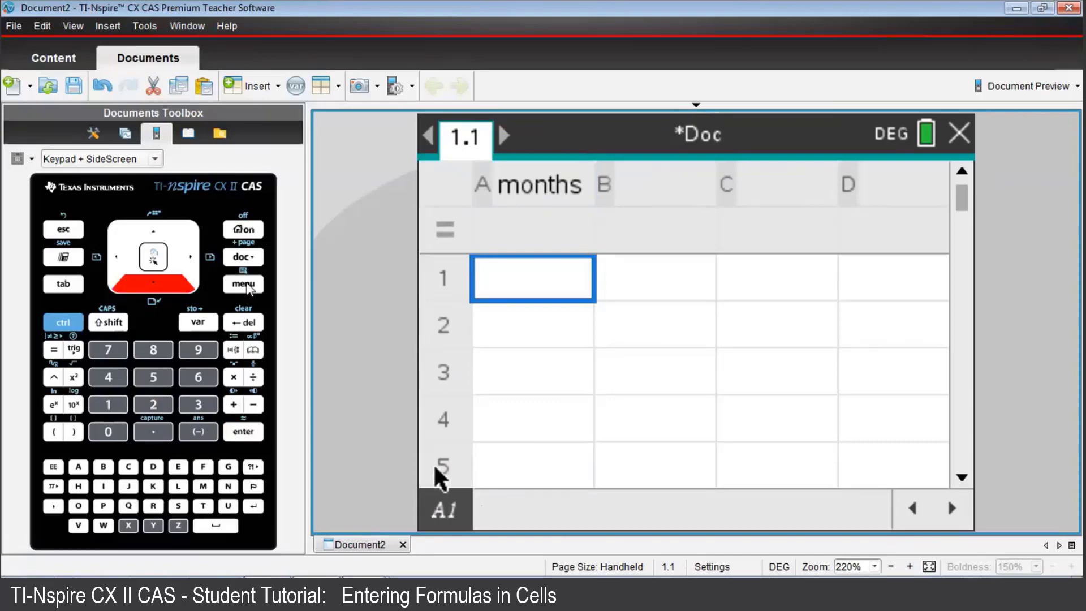
pyautogui.write('0')
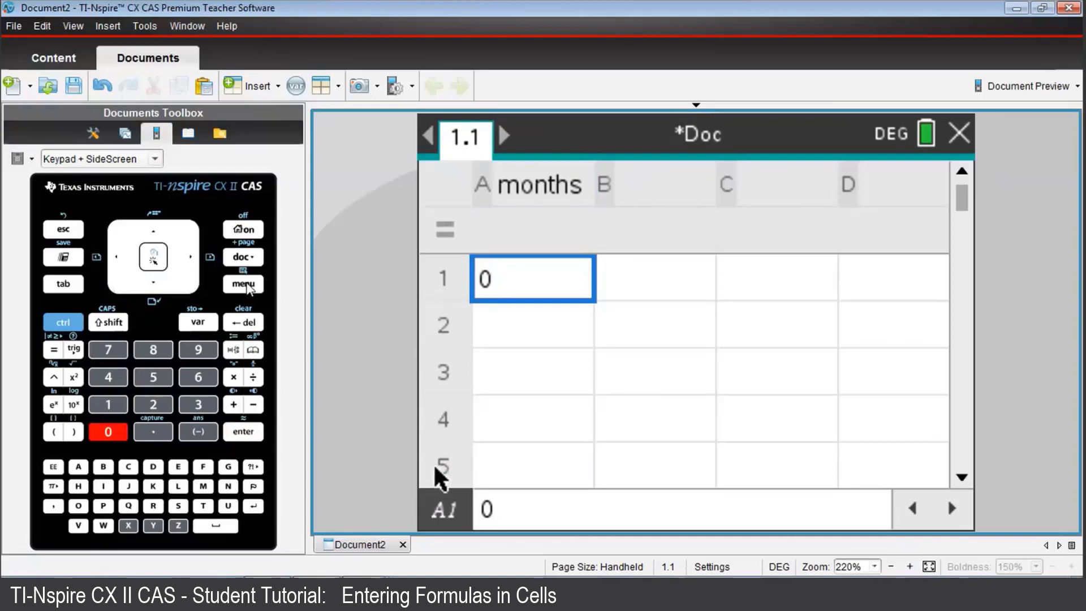
pyautogui.press('Return')
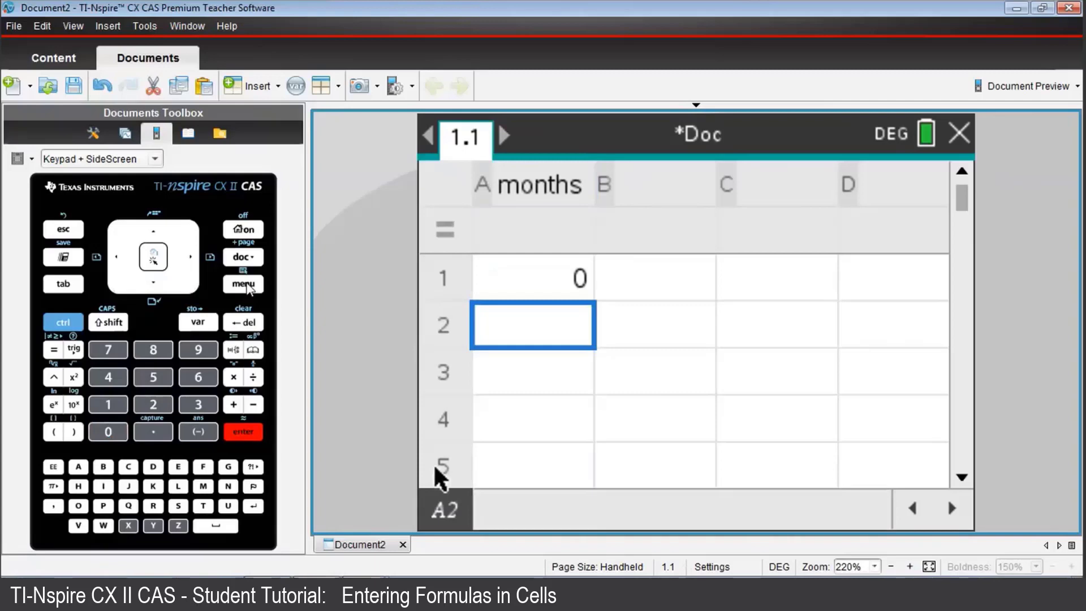
pyautogui.write('1')
pyautogui.press('Return')
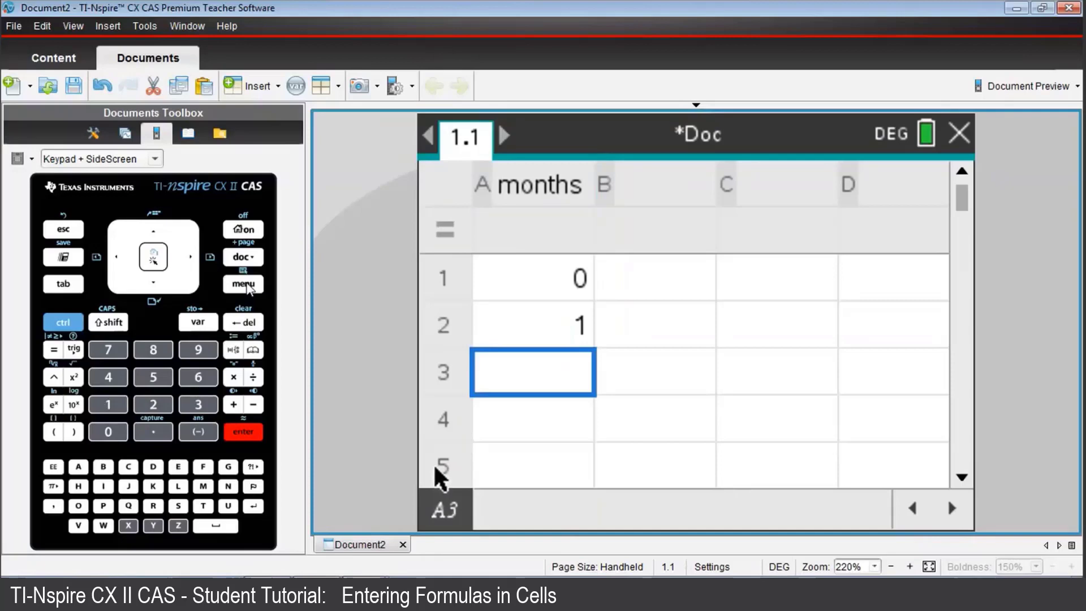
pyautogui.press('Up')
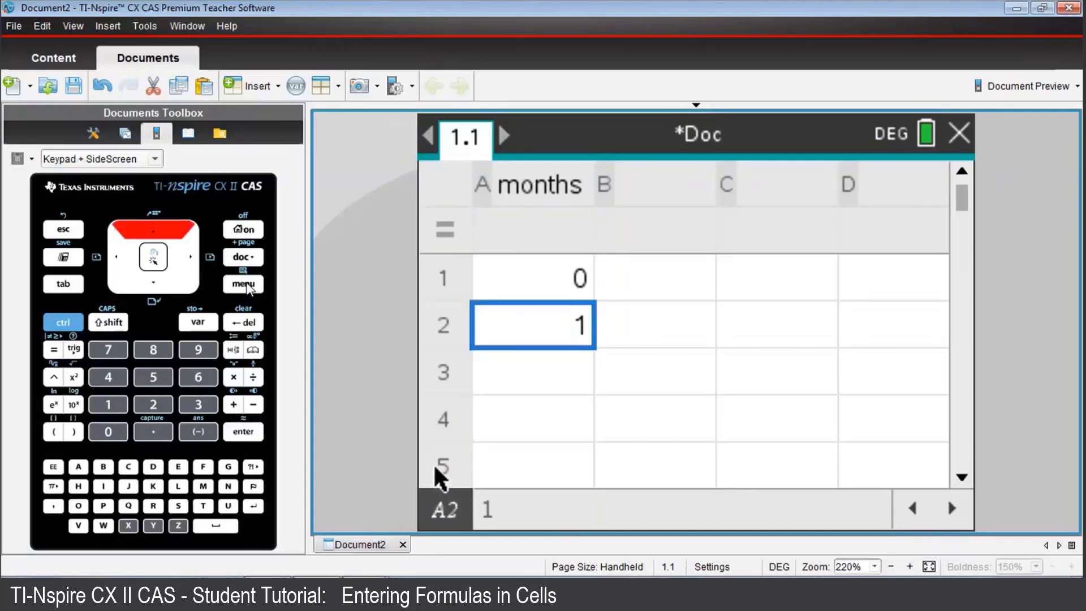
pyautogui.press('Up')
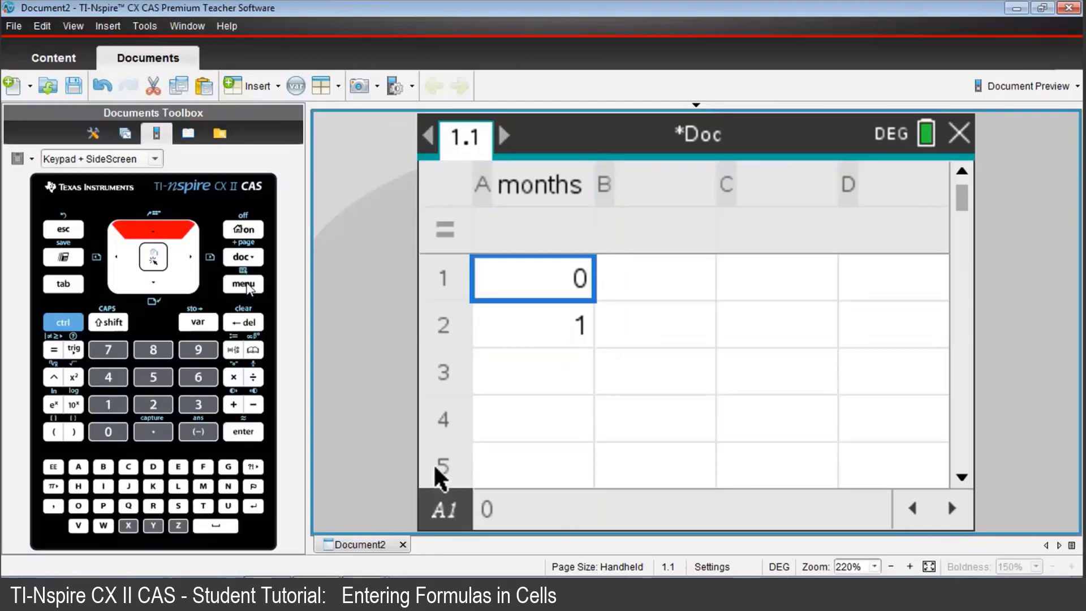
# - Fill A1:A2 down to row 37 so months count from 0 to 36
pyautogui.press('shift')
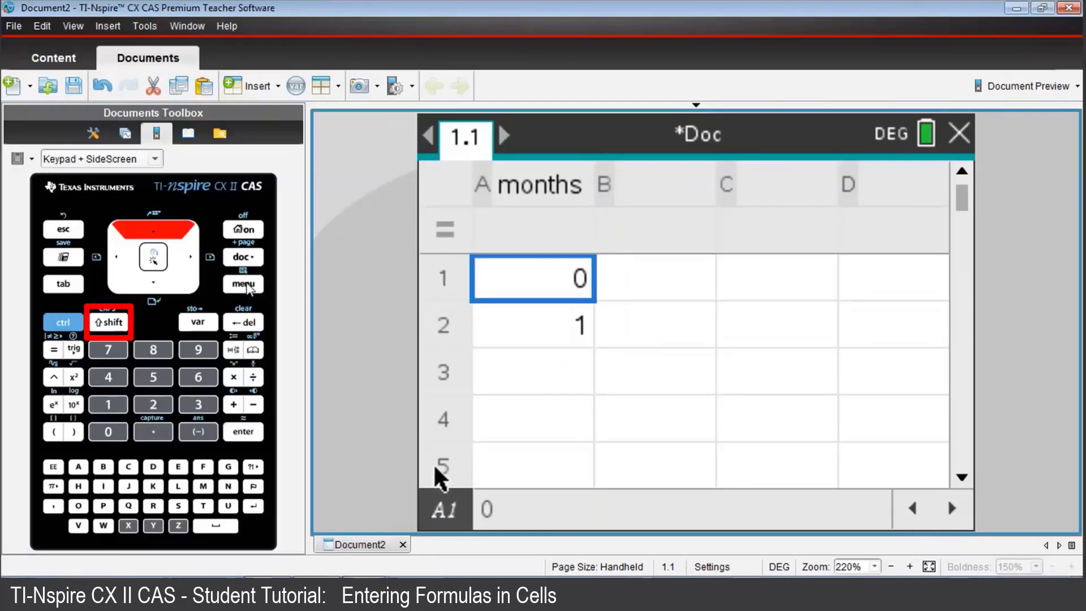
pyautogui.hotkey('shift', 'Down')
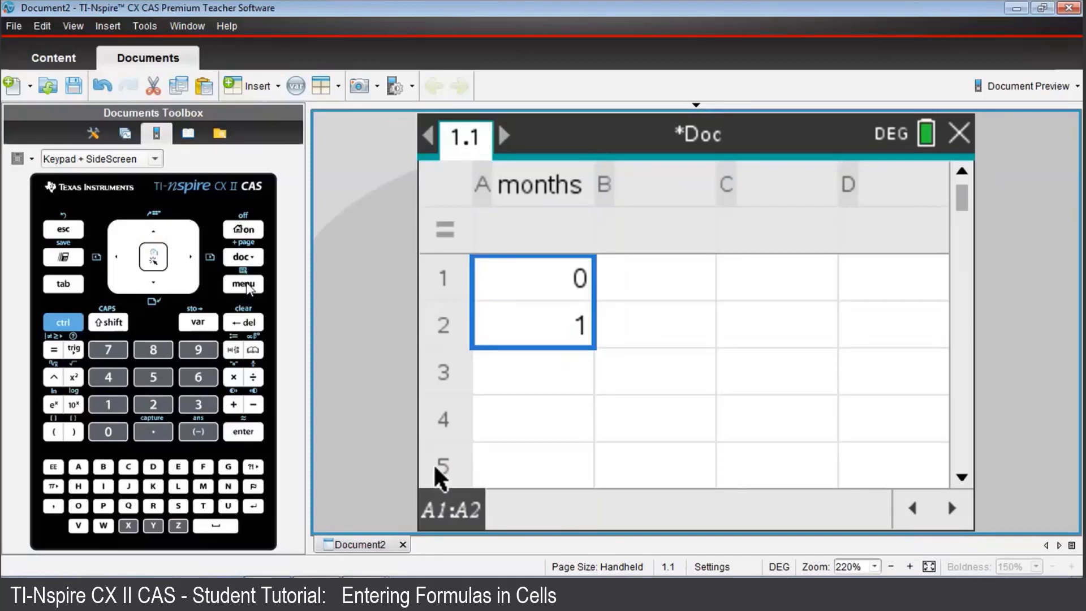
pyautogui.click(247, 286)
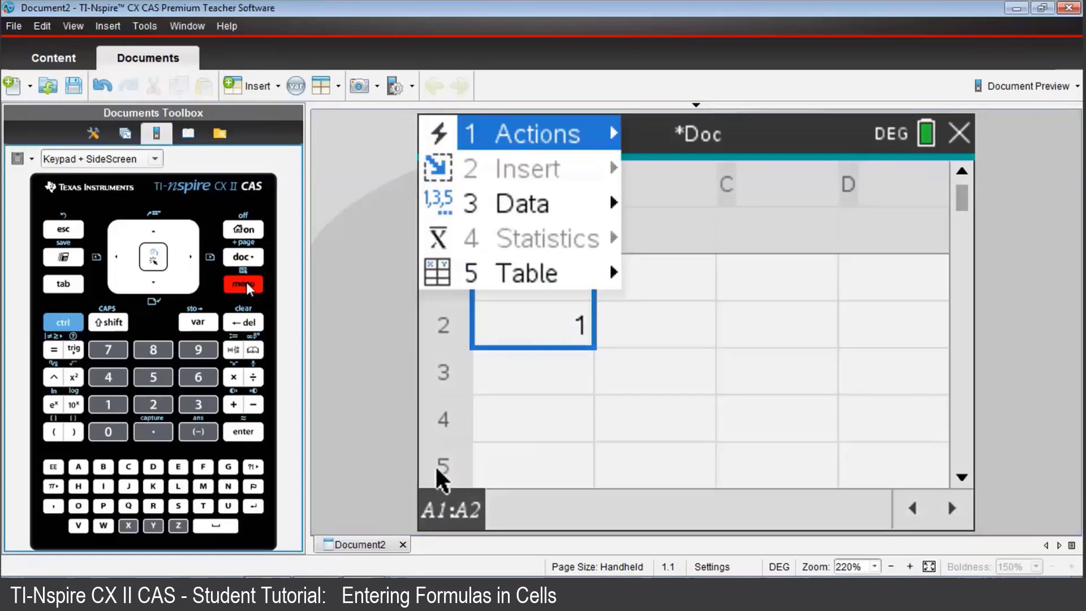
pyautogui.press('Down')
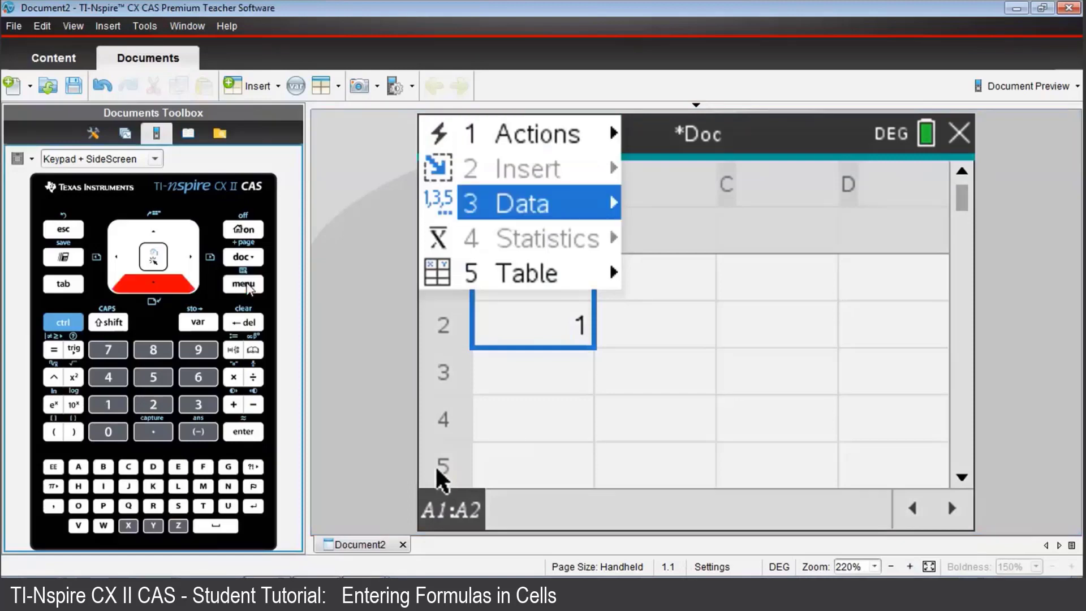
pyautogui.press('Right')
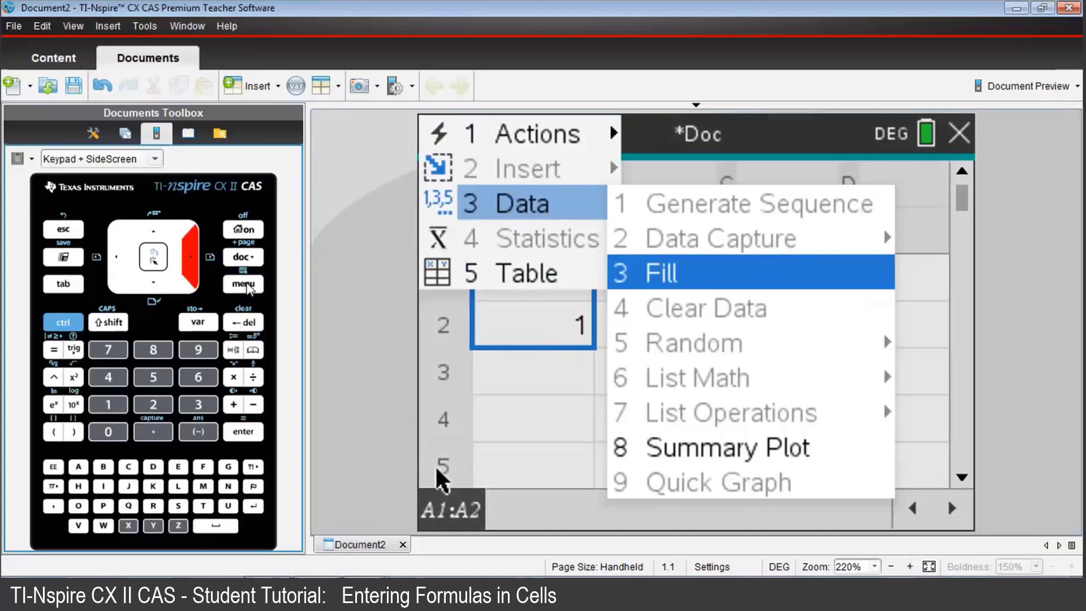
pyautogui.press('Return')
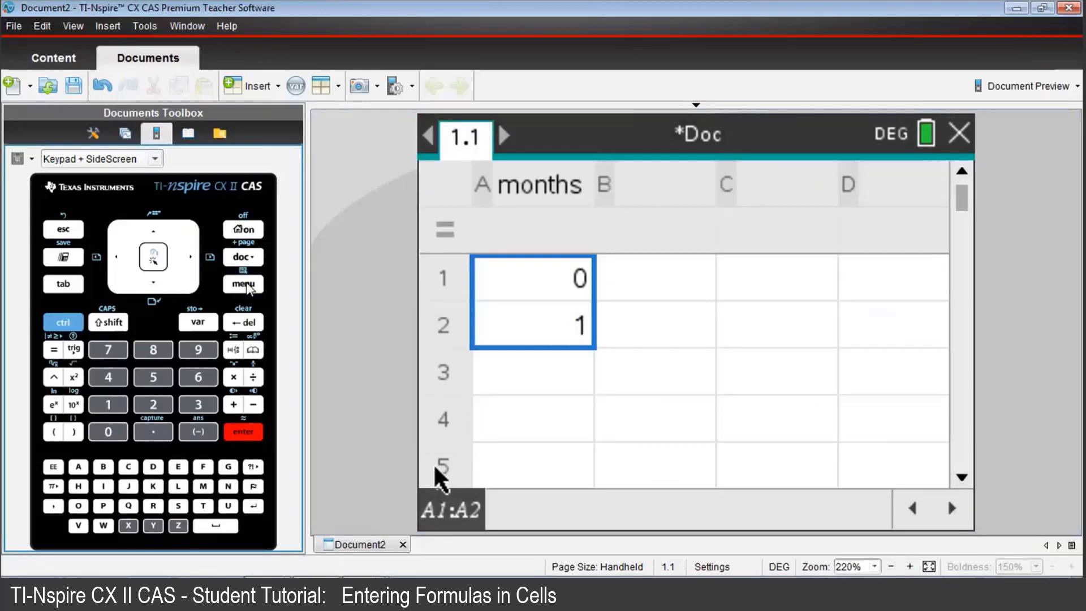
pyautogui.press('Down')
pyautogui.press('Down')
pyautogui.press('Down')
pyautogui.press('Down')
pyautogui.press('Down')
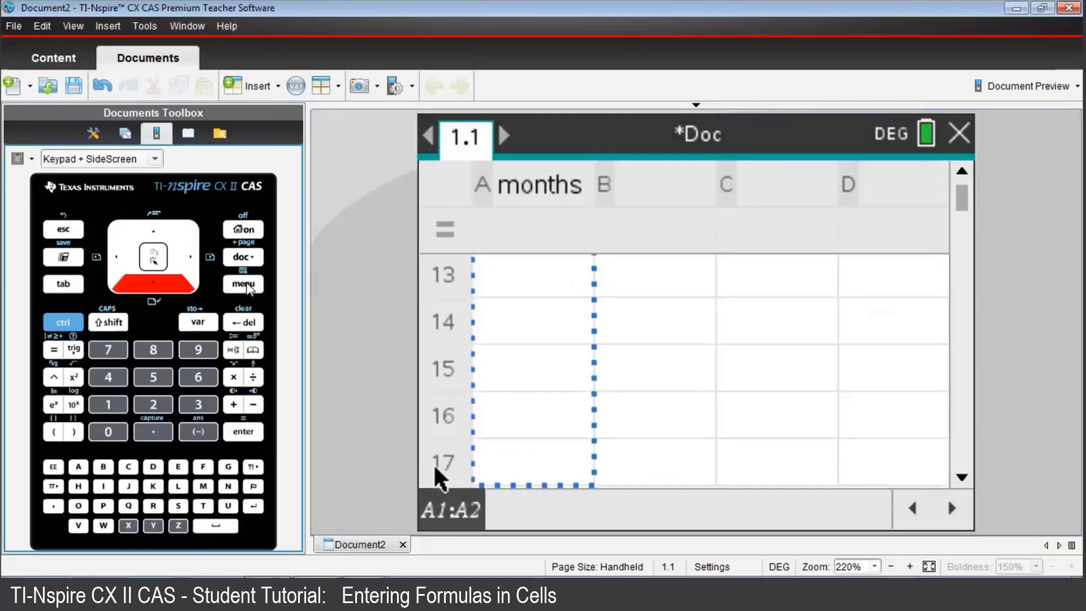
pyautogui.press('Down')
pyautogui.press('Down')
pyautogui.press('Down')
pyautogui.press('Down')
pyautogui.press('Down')
pyautogui.press('Down')
pyautogui.press('Down')
pyautogui.press('Down')
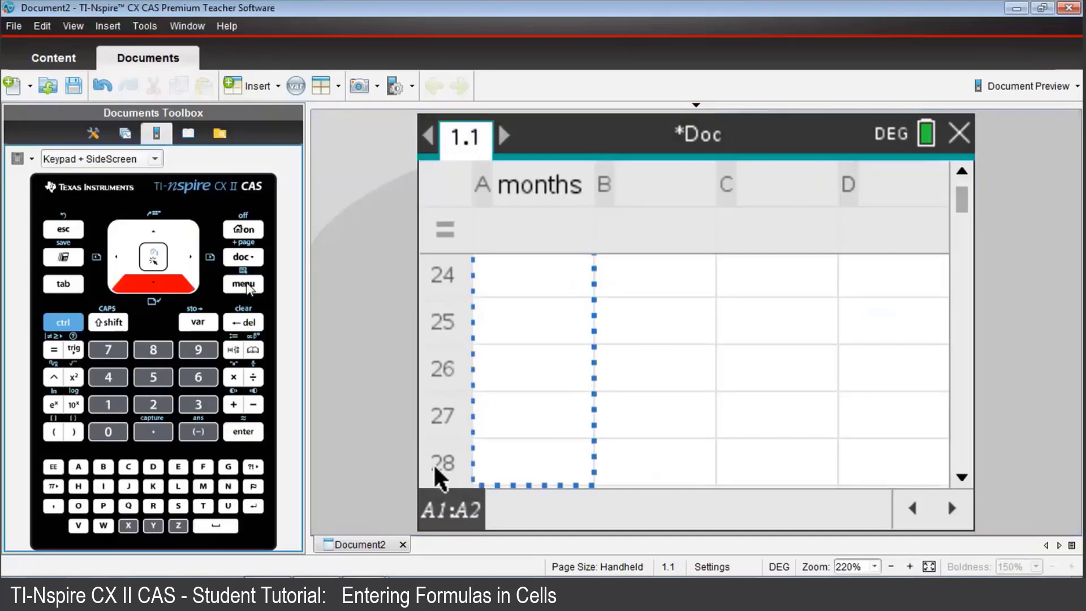
pyautogui.press('Down')
pyautogui.press('Down')
pyautogui.press('Down')
pyautogui.press('Down')
pyautogui.press('Down')
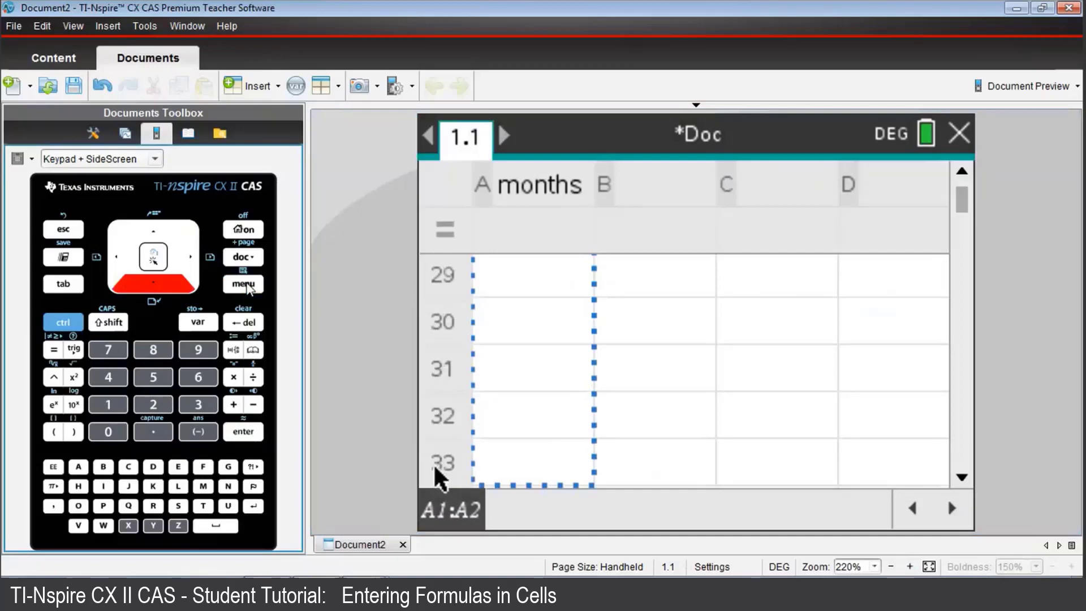
pyautogui.press('Down')
pyautogui.press('Down')
pyautogui.press('Down')
pyautogui.press('Down')
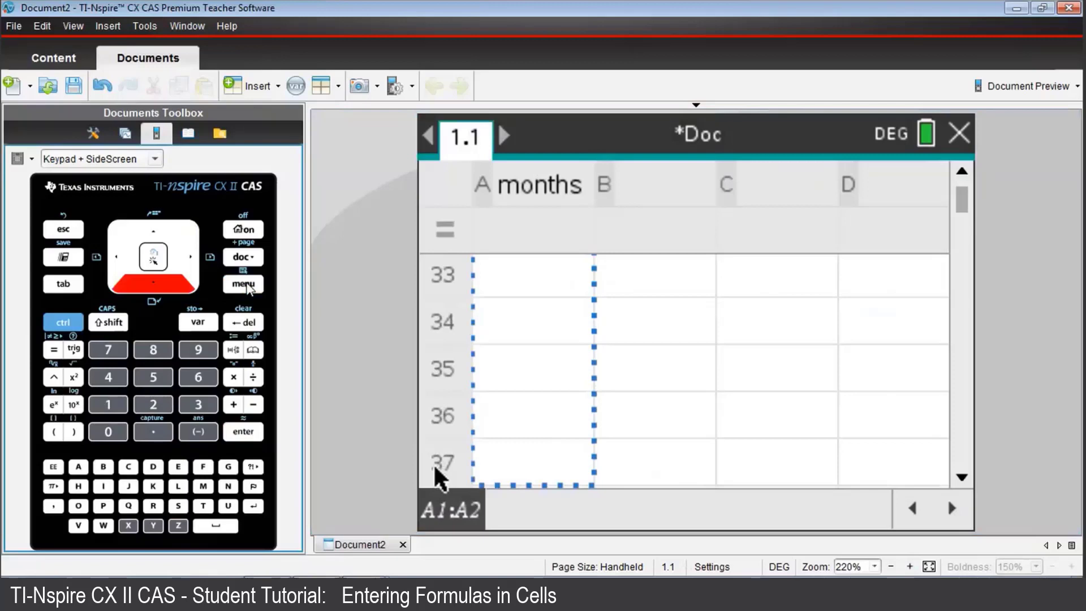
pyautogui.press('Return')
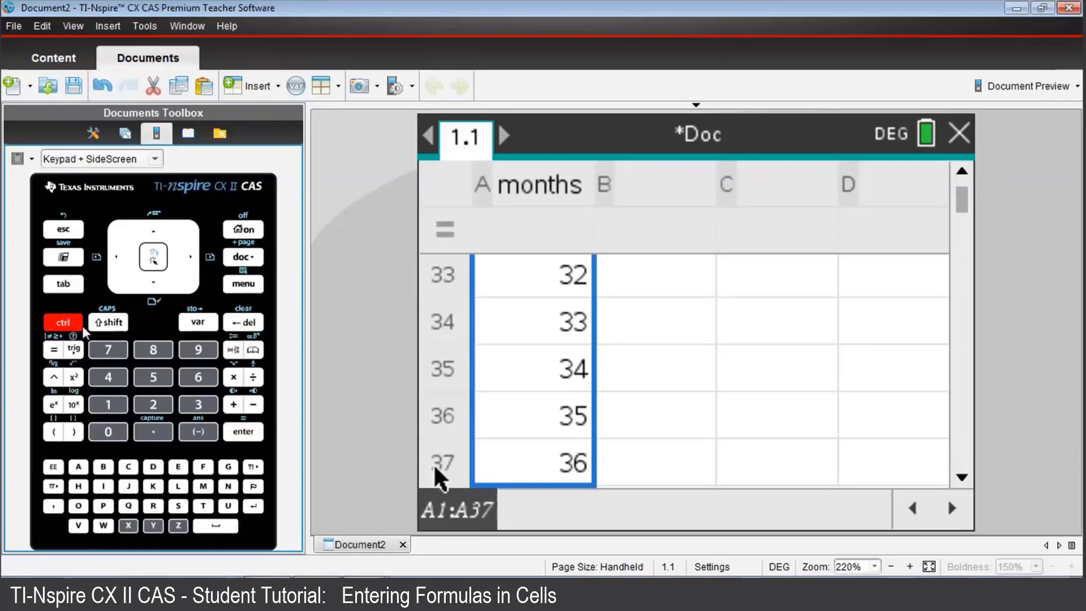
pyautogui.click(107, 350)
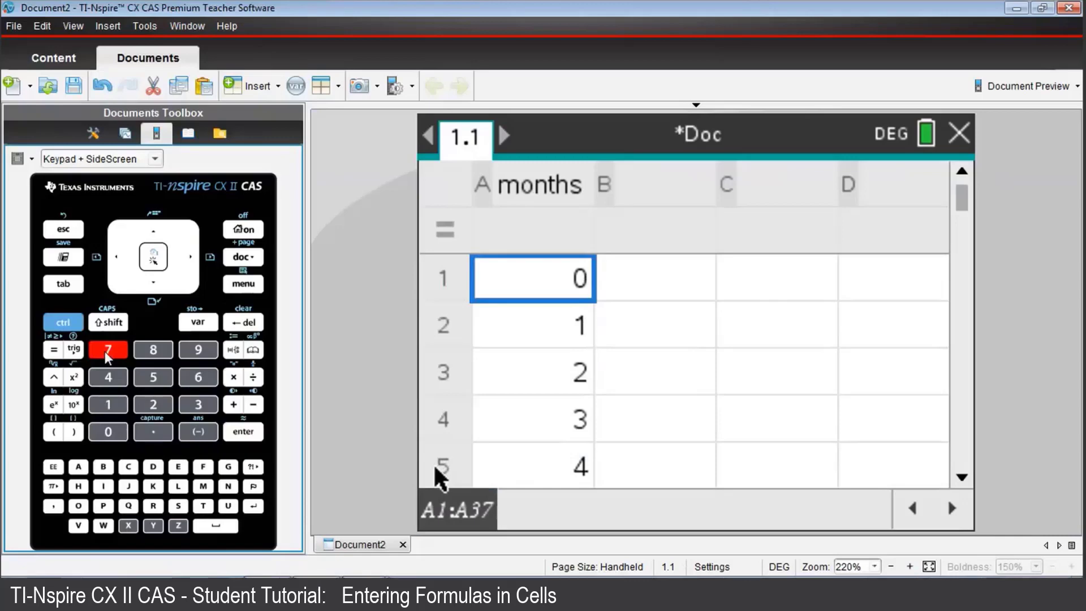
# - Name column B 'balance' and enter 1000 in cell B1
pyautogui.press('Right')
pyautogui.press('Up')
pyautogui.press('Up')
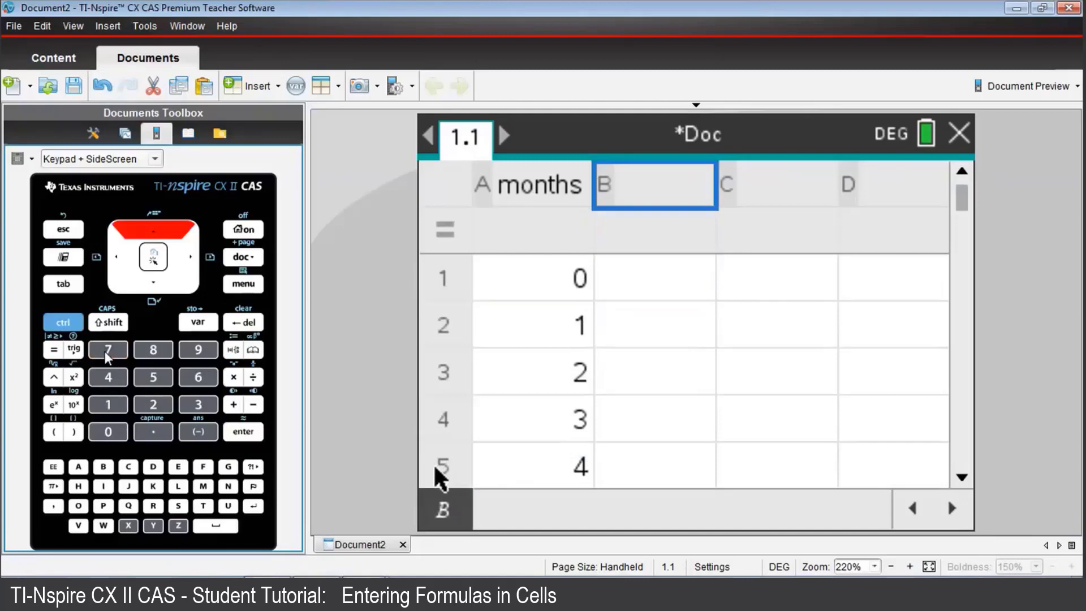
pyautogui.write('bal')
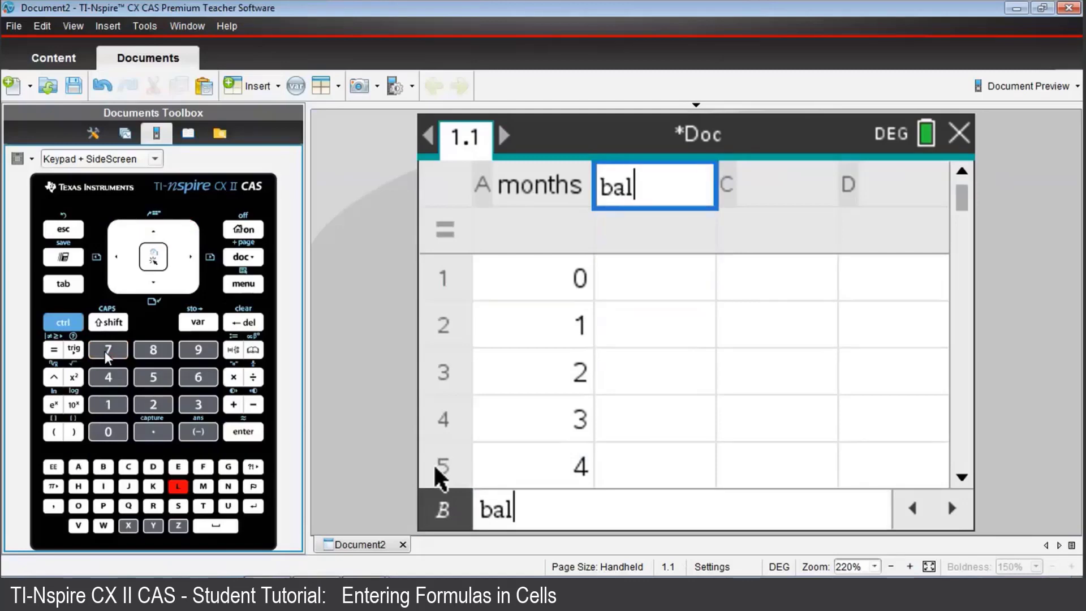
pyautogui.write('anc')
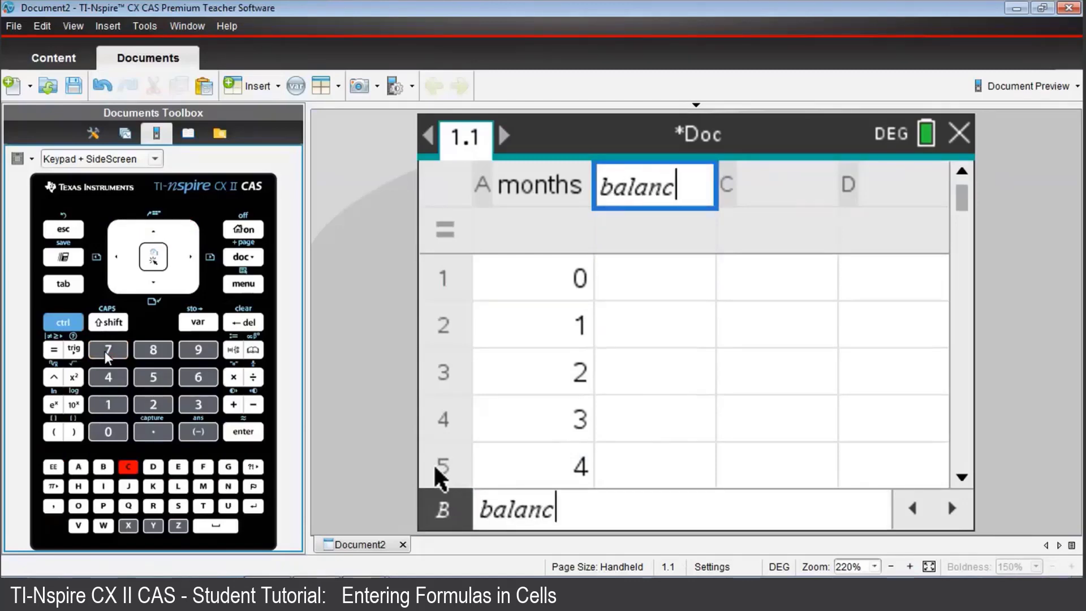
pyautogui.write('e')
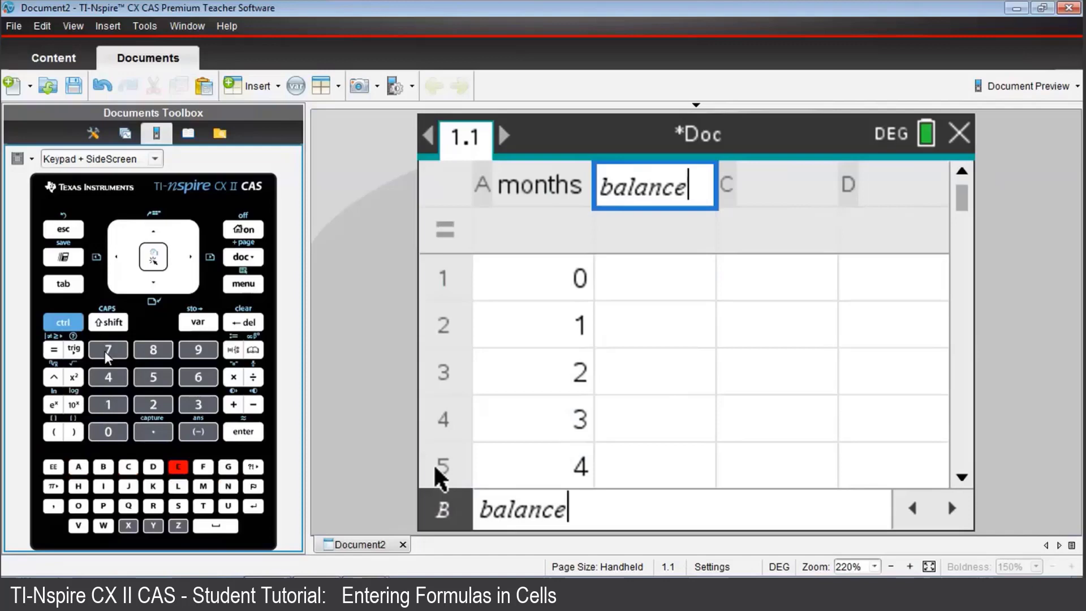
pyautogui.press('Return')
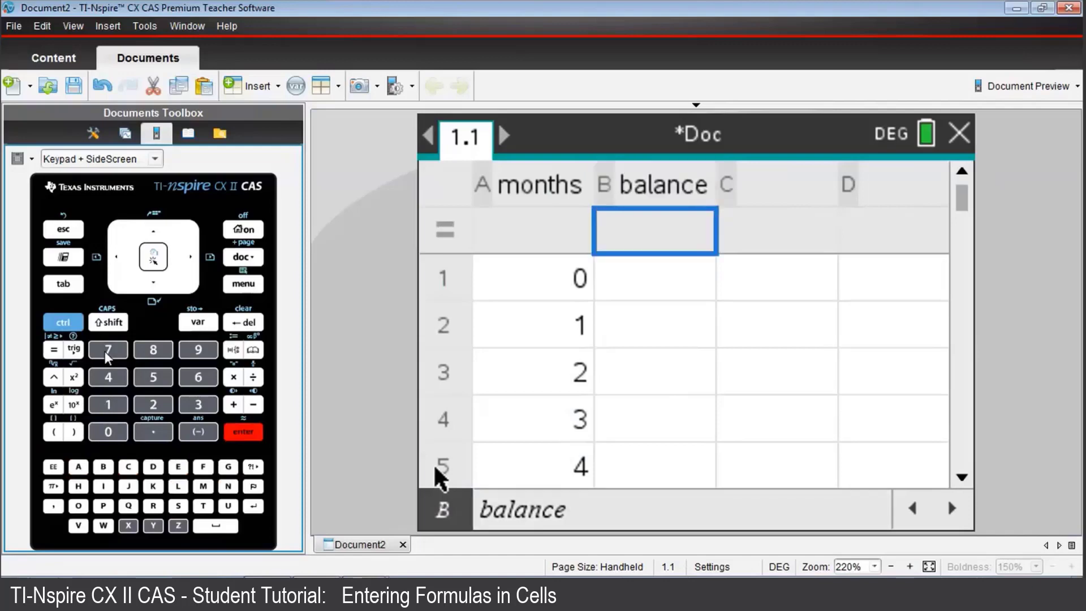
pyautogui.press('Down')
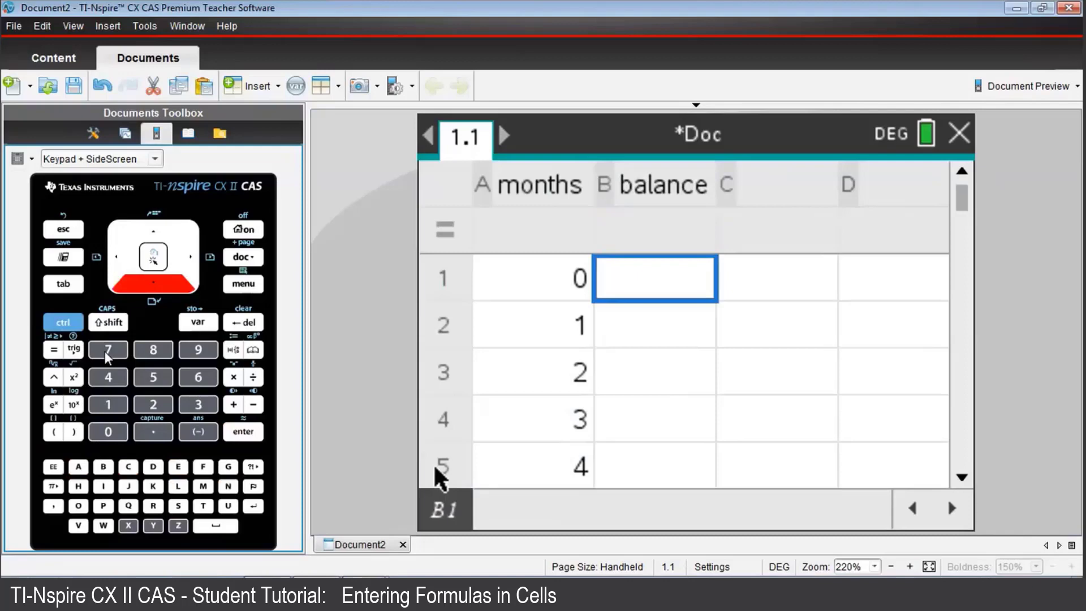
pyautogui.write('1000')
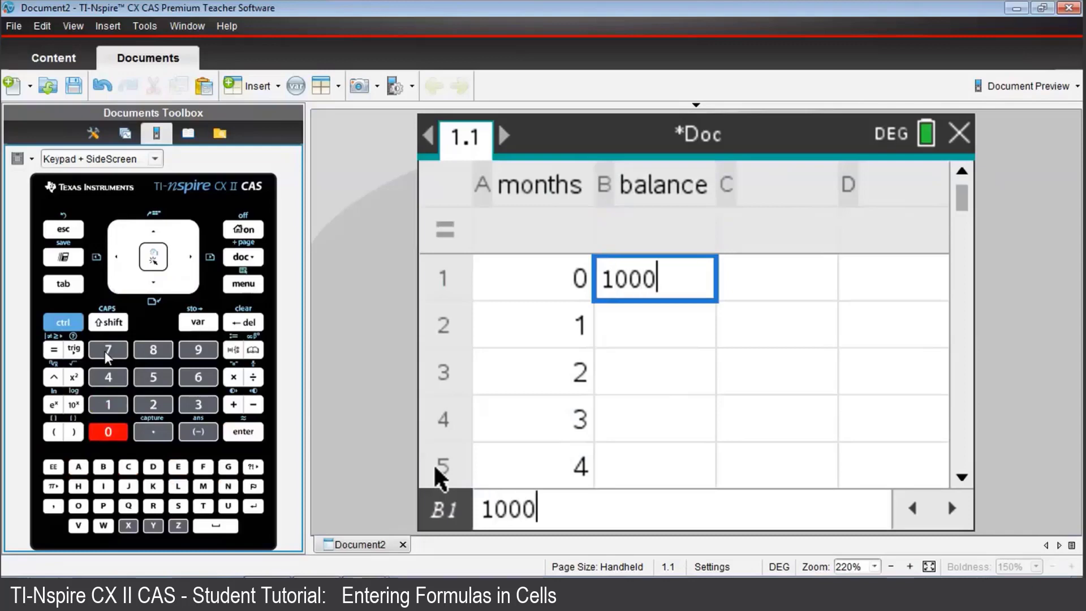
pyautogui.press('Return')
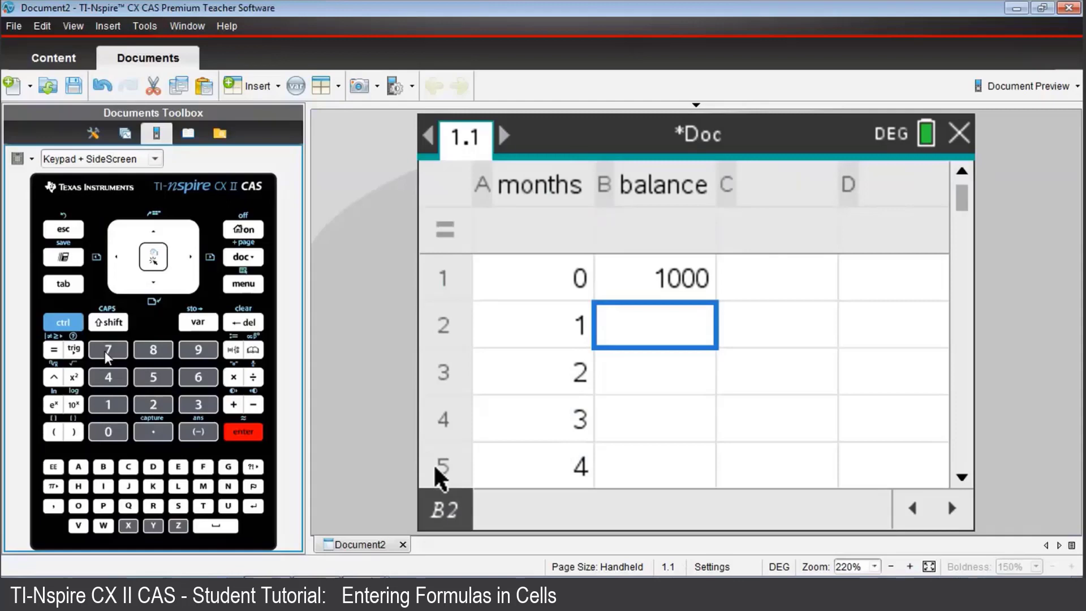
# - Enter =b1+b1·0.1/12 in B2, giving a balance of 1008.33
pyautogui.press('BackSpace')
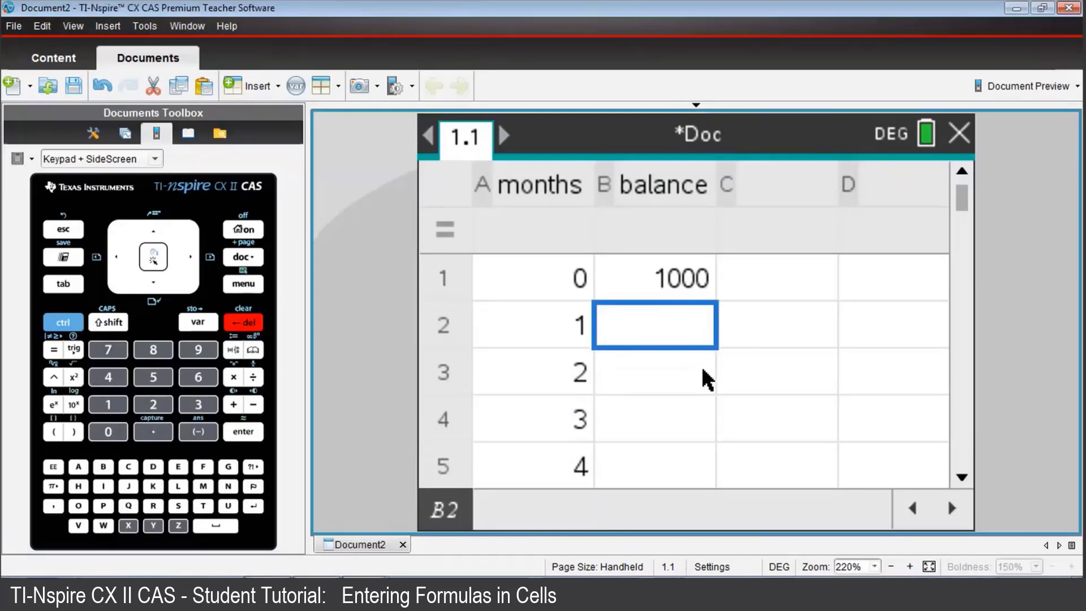
pyautogui.write('=')
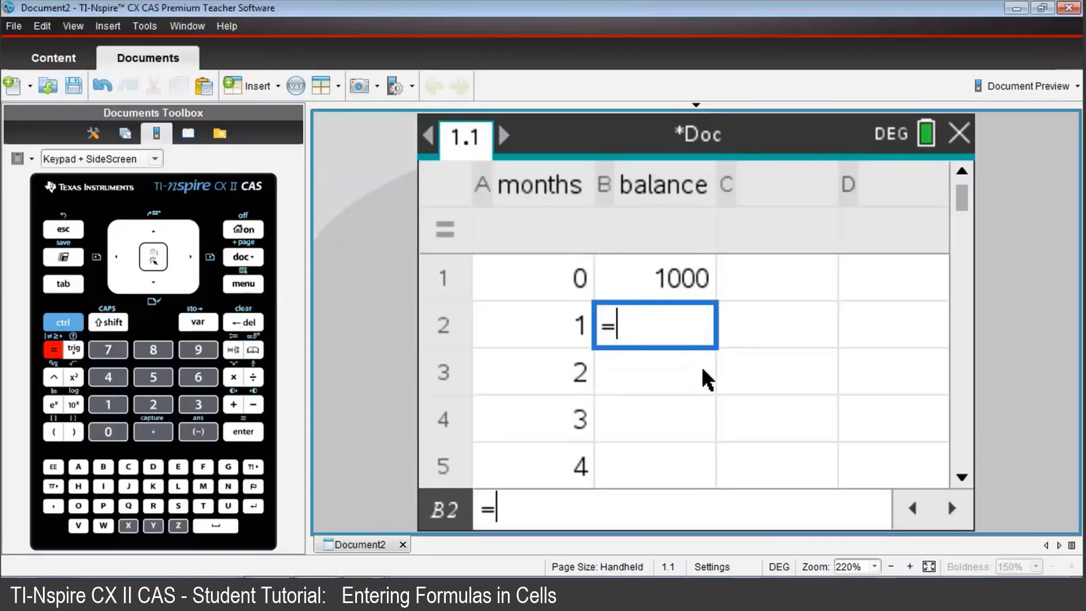
pyautogui.write('b1')
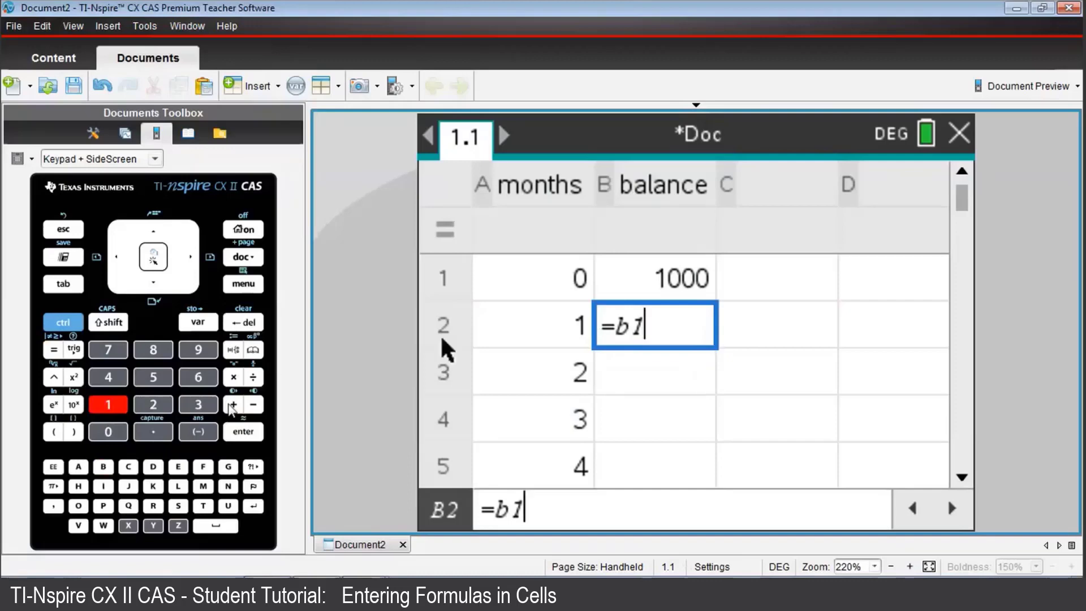
pyautogui.write('+b')
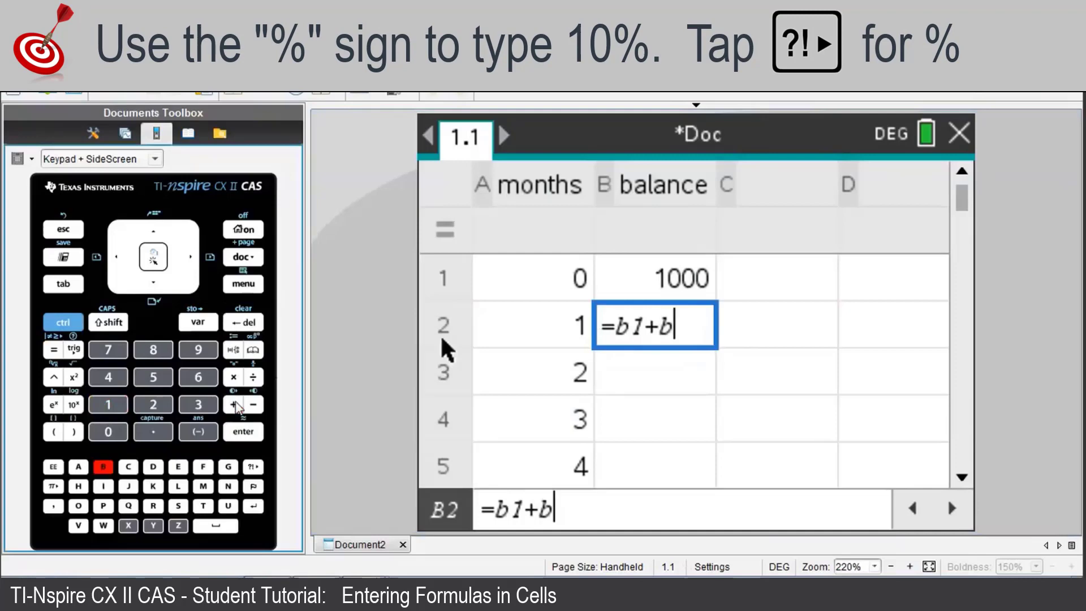
pyautogui.write('1')
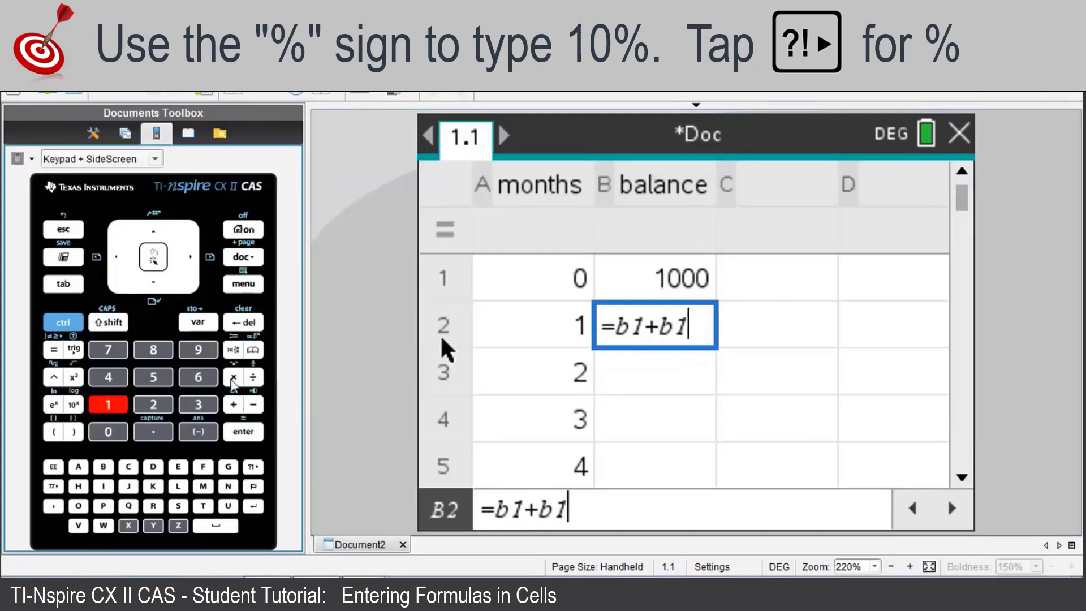
pyautogui.click(234, 382)
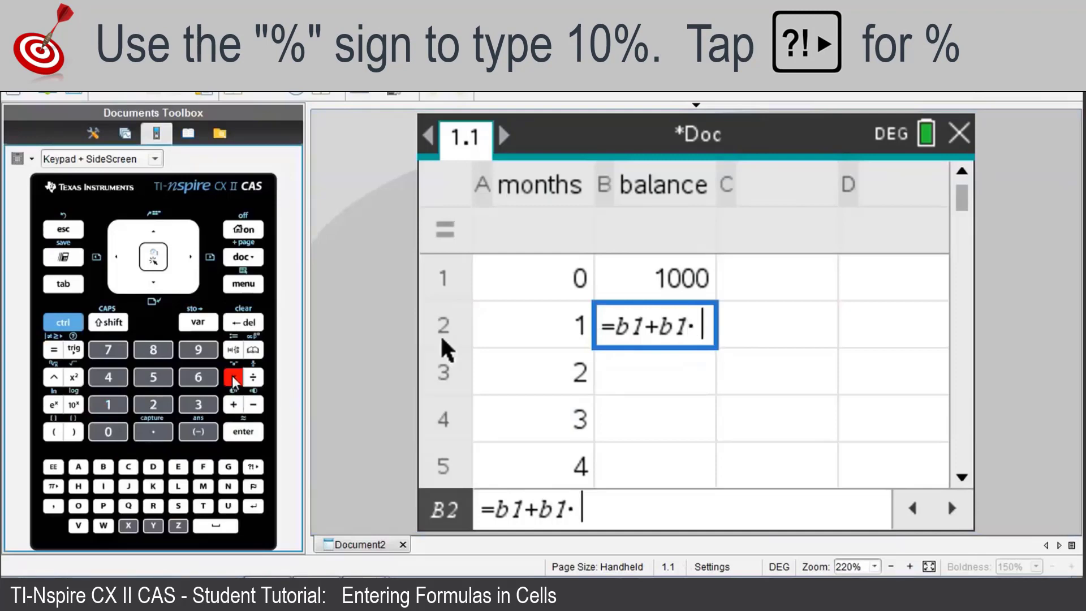
pyautogui.write(' 0.')
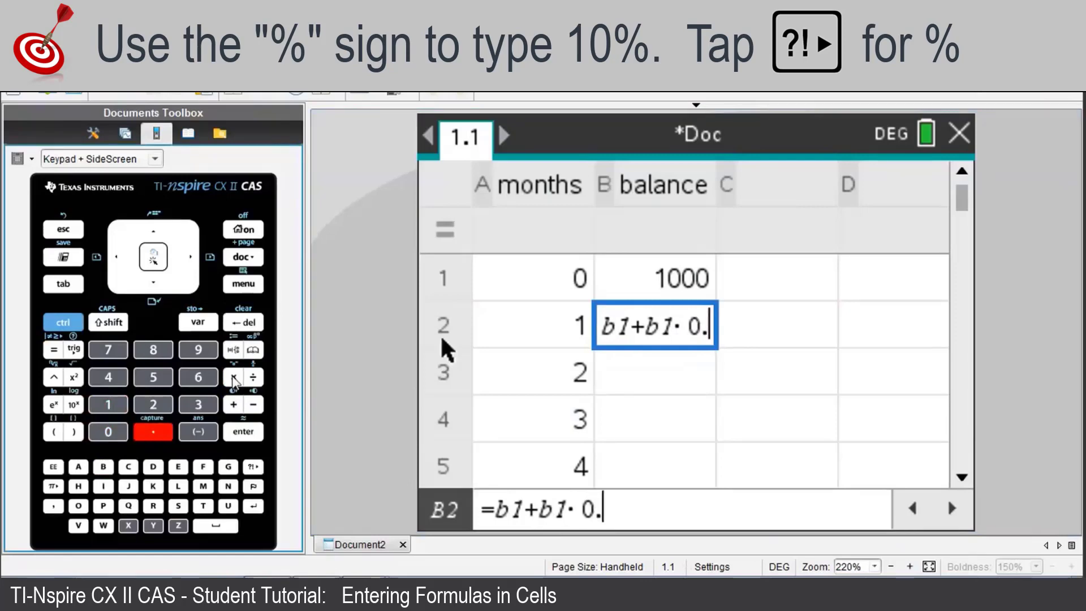
pyautogui.write('1')
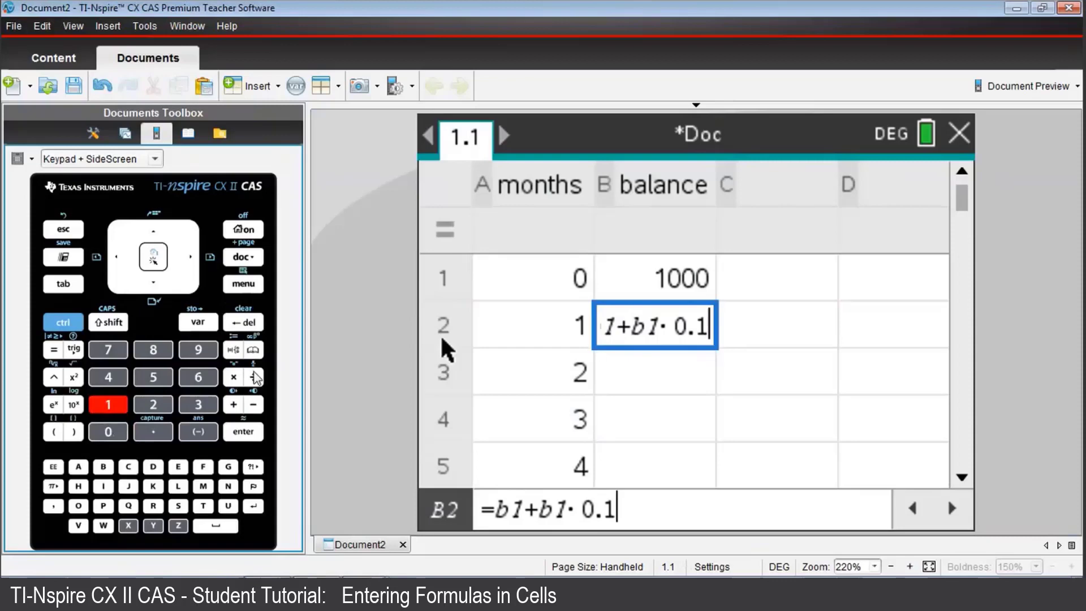
pyautogui.write('/12')
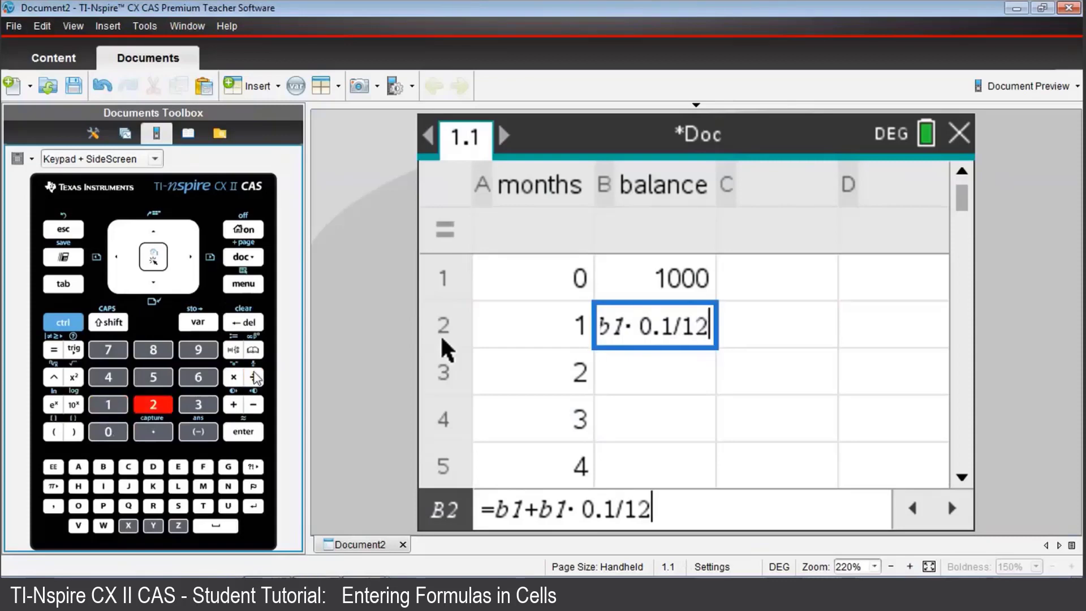
pyautogui.press('Return')
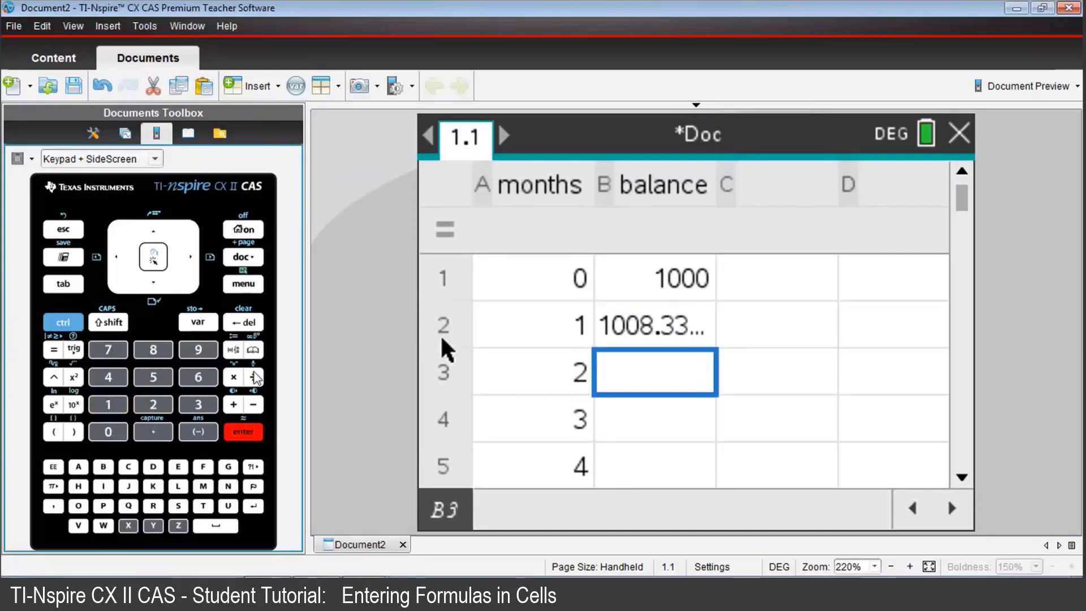
pyautogui.press('Up')
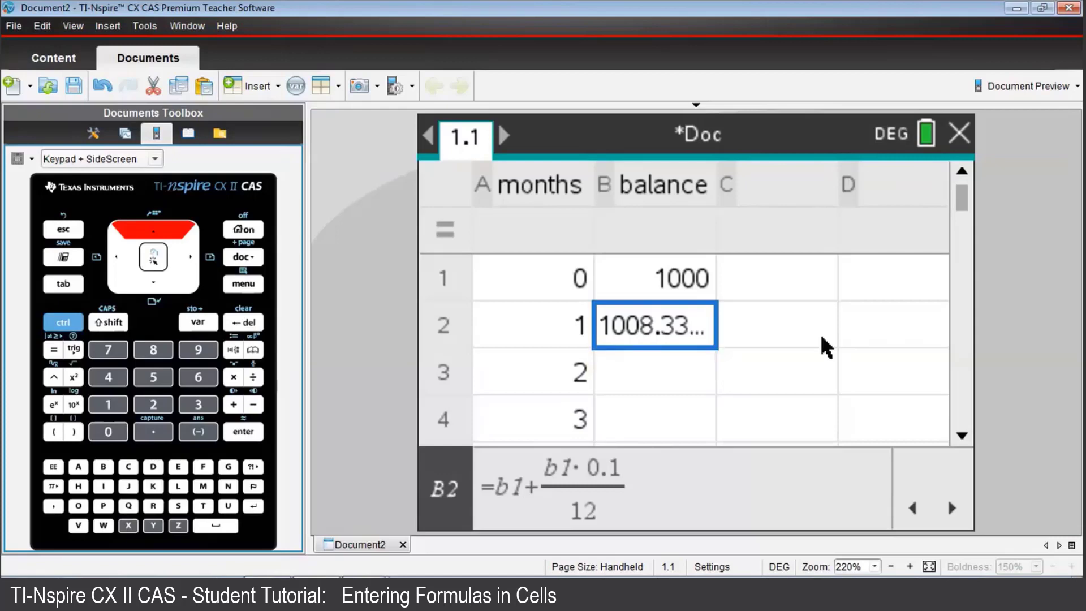
# - Fill the B2 formula down to B37, with month 36 reaching 1348.18
pyautogui.click(249, 288)
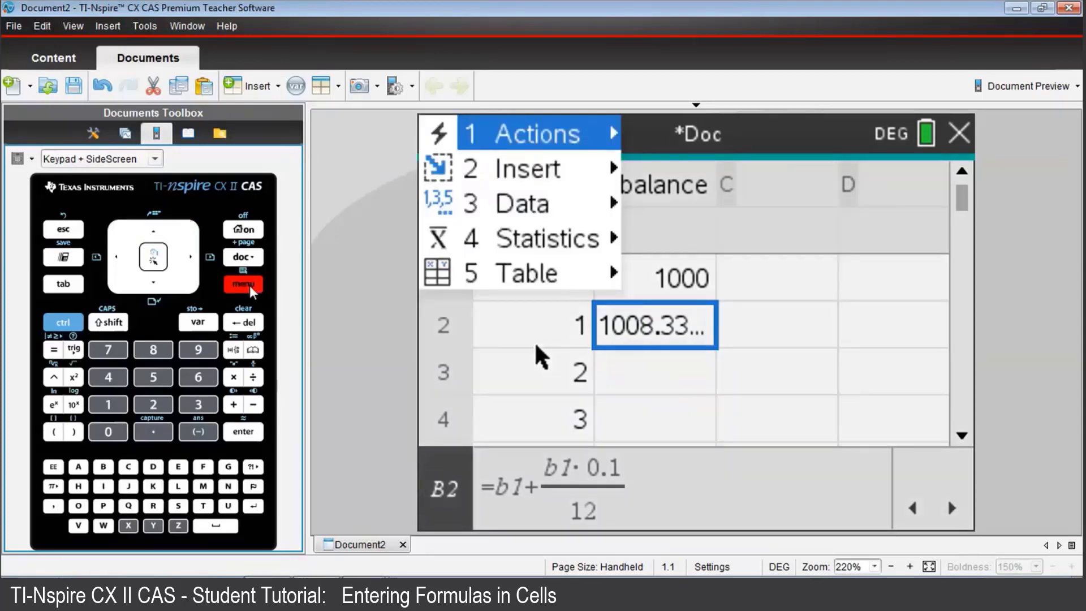
pyautogui.press('Down')
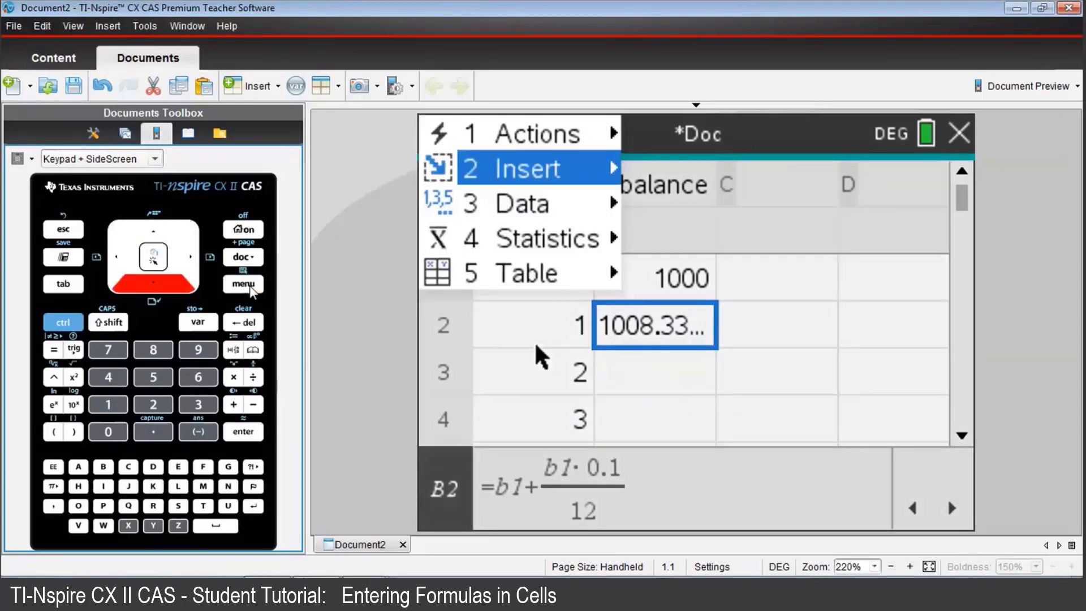
pyautogui.press('Down')
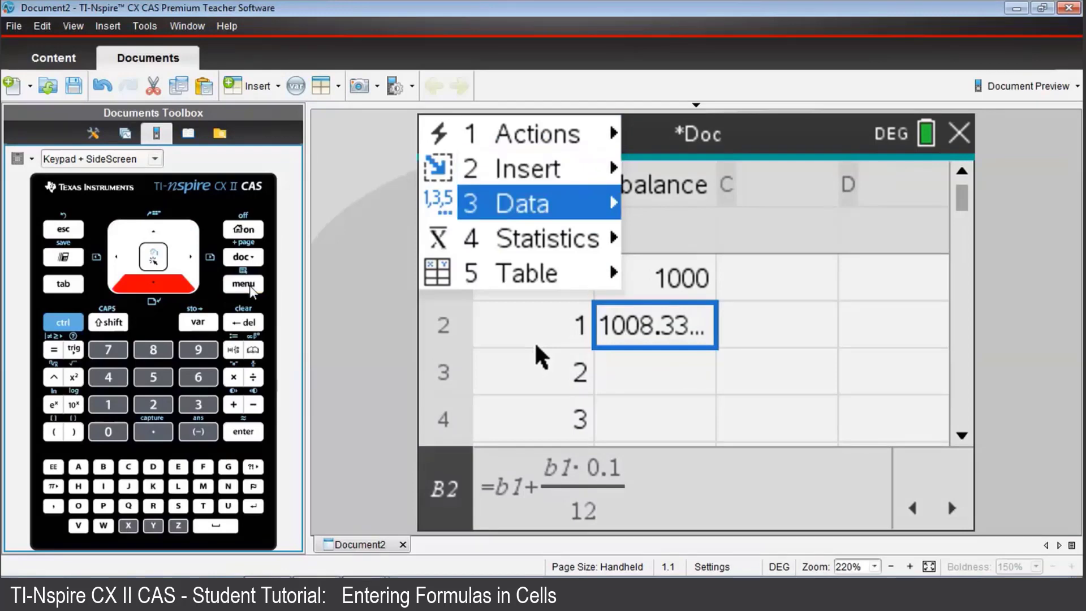
pyautogui.press('Right')
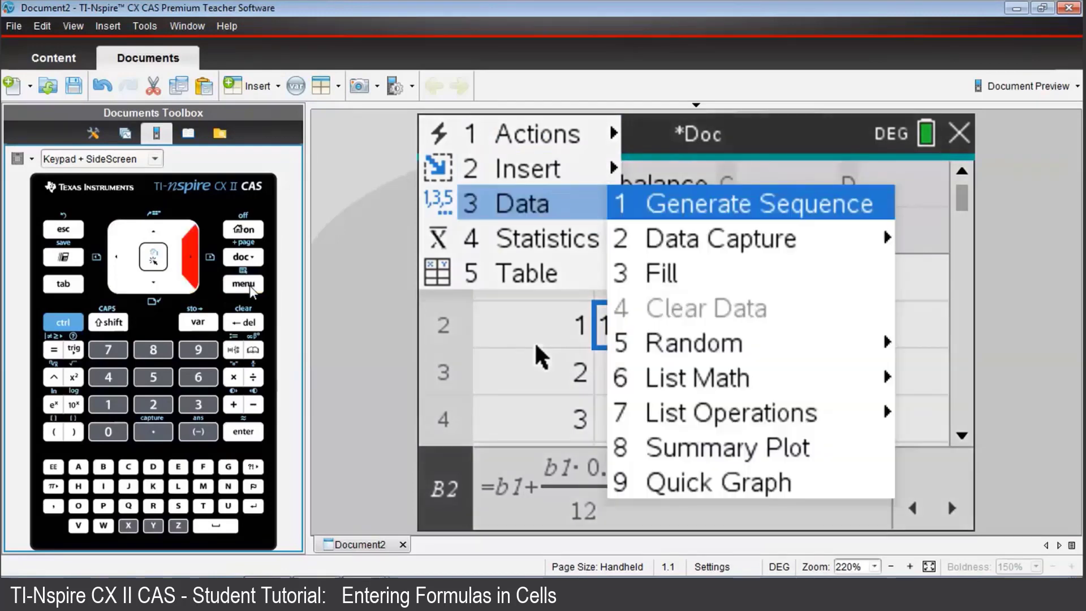
pyautogui.press('Down')
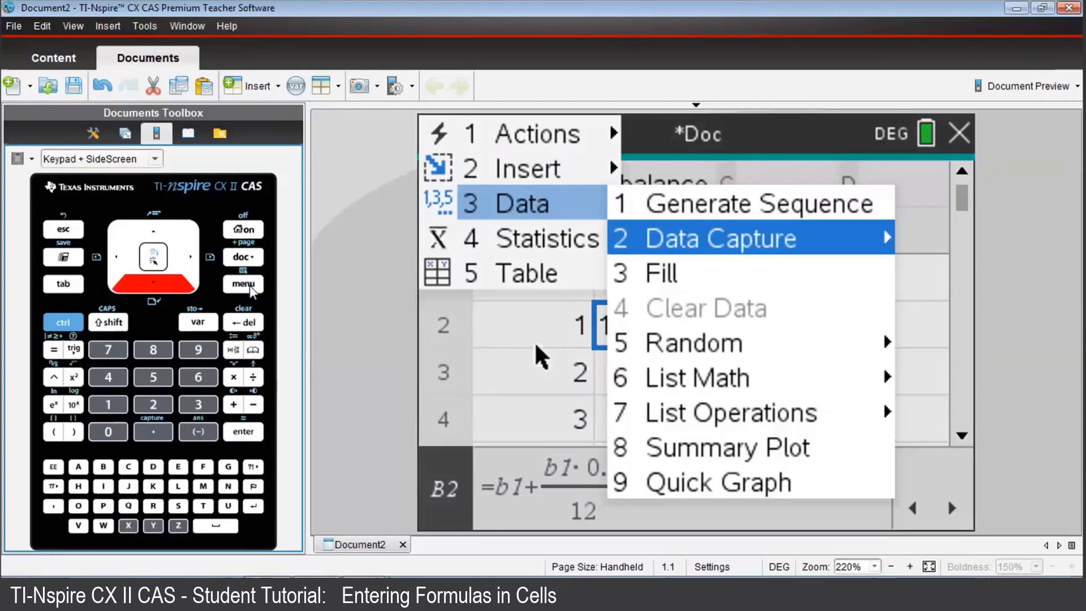
pyautogui.press('Down')
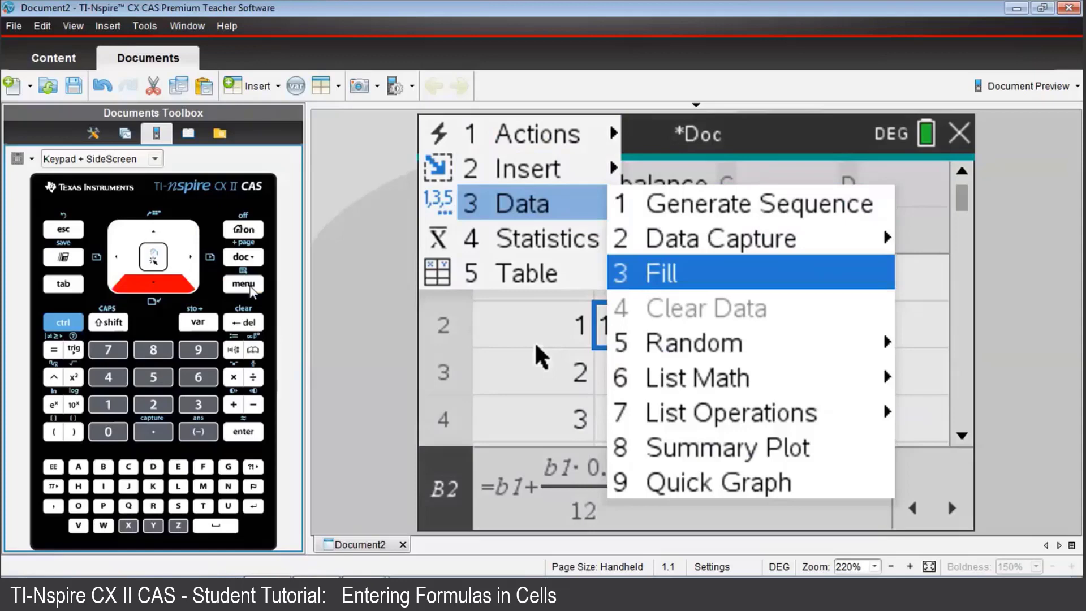
pyautogui.press('Return')
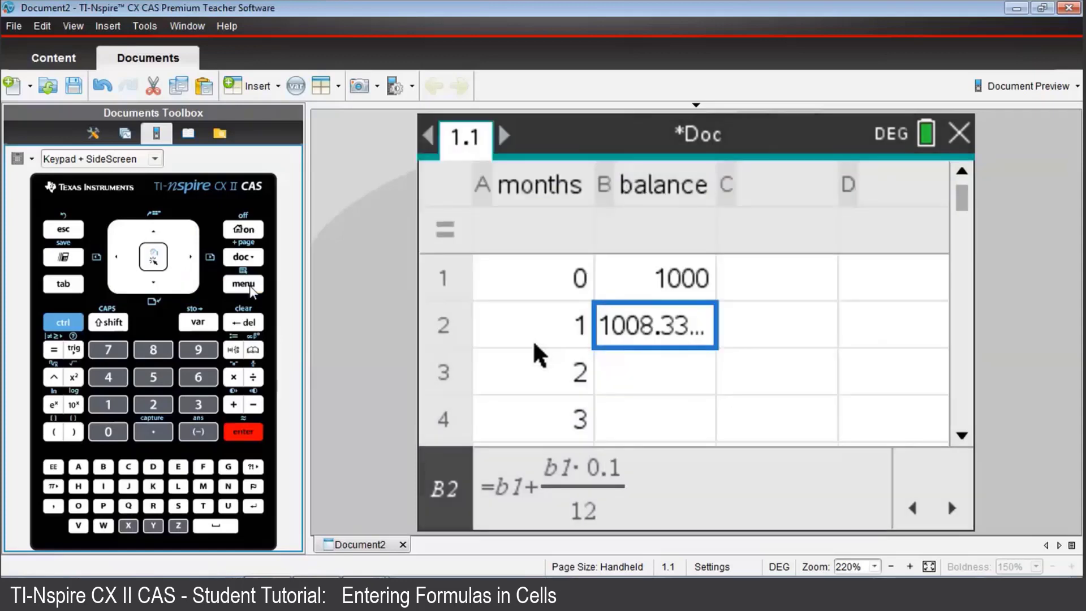
pyautogui.press('Down')
pyautogui.press('Down')
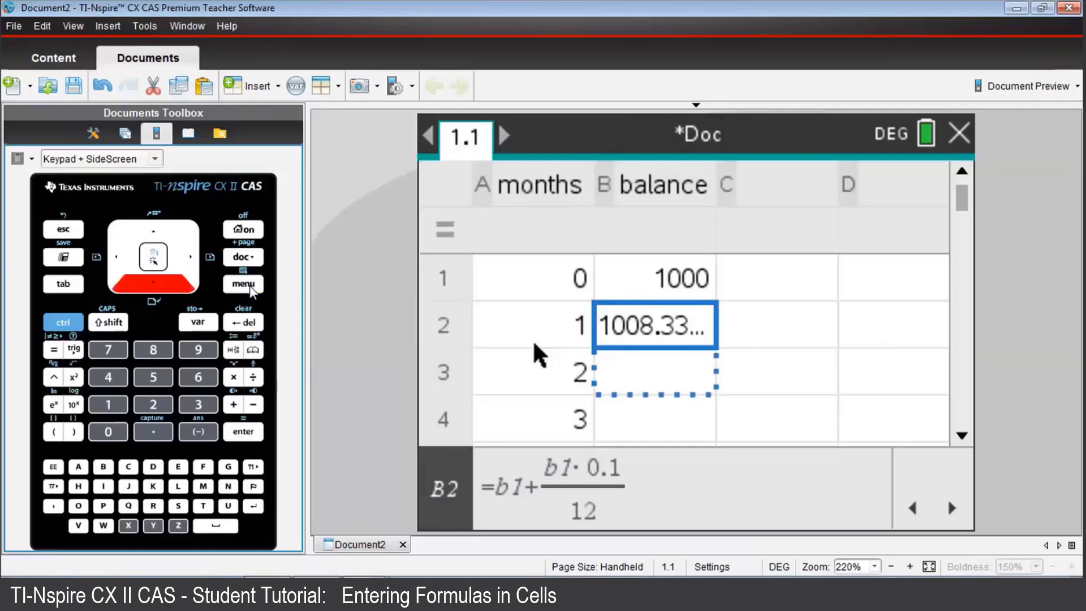
pyautogui.press('Down')
pyautogui.press('Down')
pyautogui.press('Down')
pyautogui.press('Down')
pyautogui.press('Down')
pyautogui.press('Down')
pyautogui.press('Down')
pyautogui.press('Down')
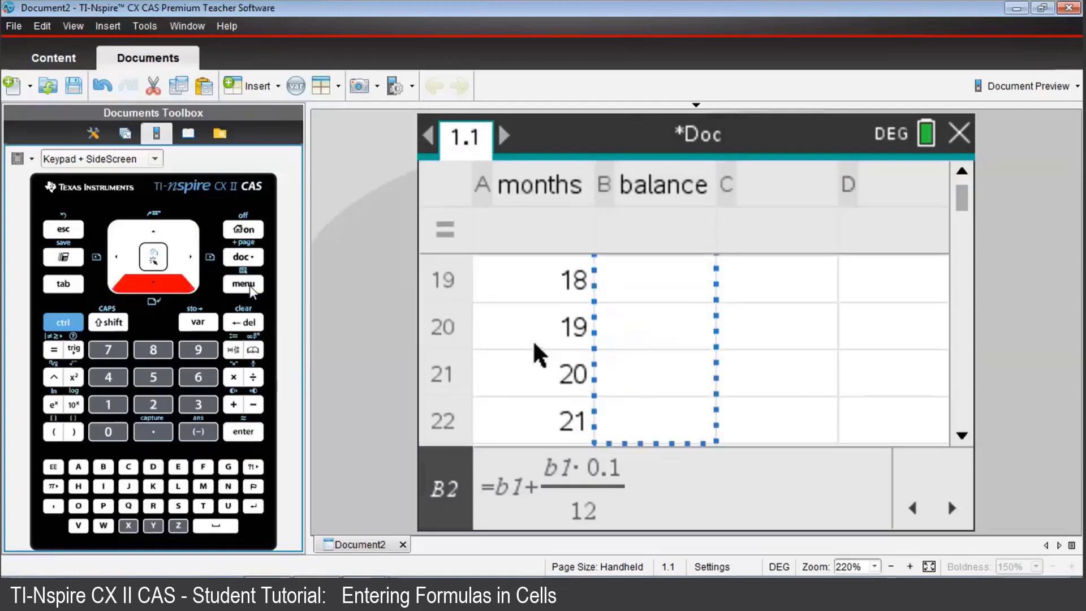
pyautogui.press('Down')
pyautogui.press('Down')
pyautogui.press('Down')
pyautogui.press('Down')
pyautogui.press('Down')
pyautogui.press('Down')
pyautogui.press('Down')
pyautogui.press('Down')
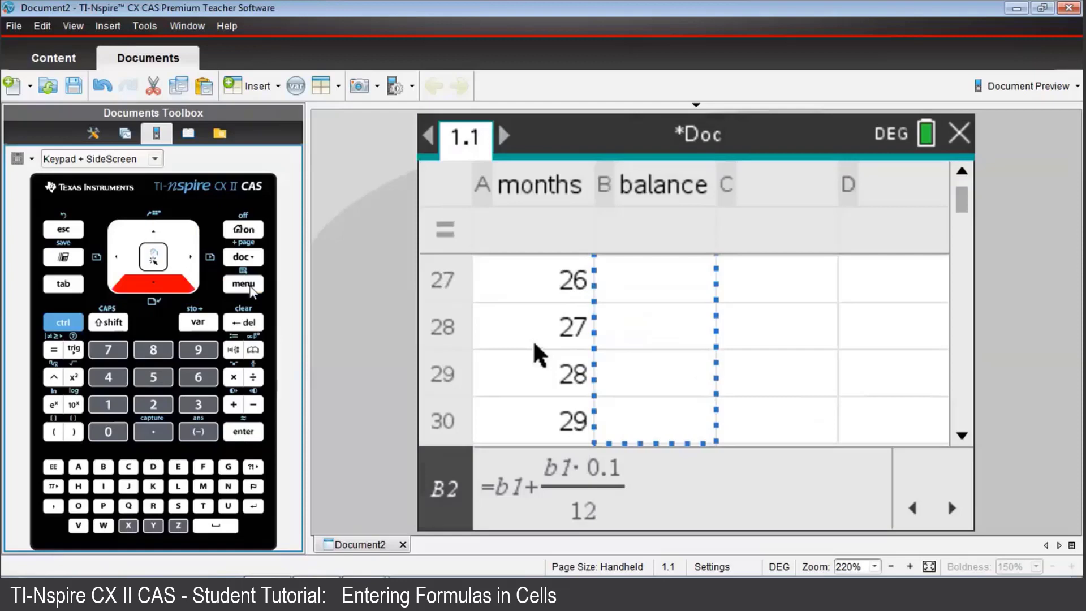
pyautogui.press('Down')
pyautogui.press('Down')
pyautogui.press('Down')
pyautogui.press('Down')
pyautogui.press('Down')
pyautogui.press('Down')
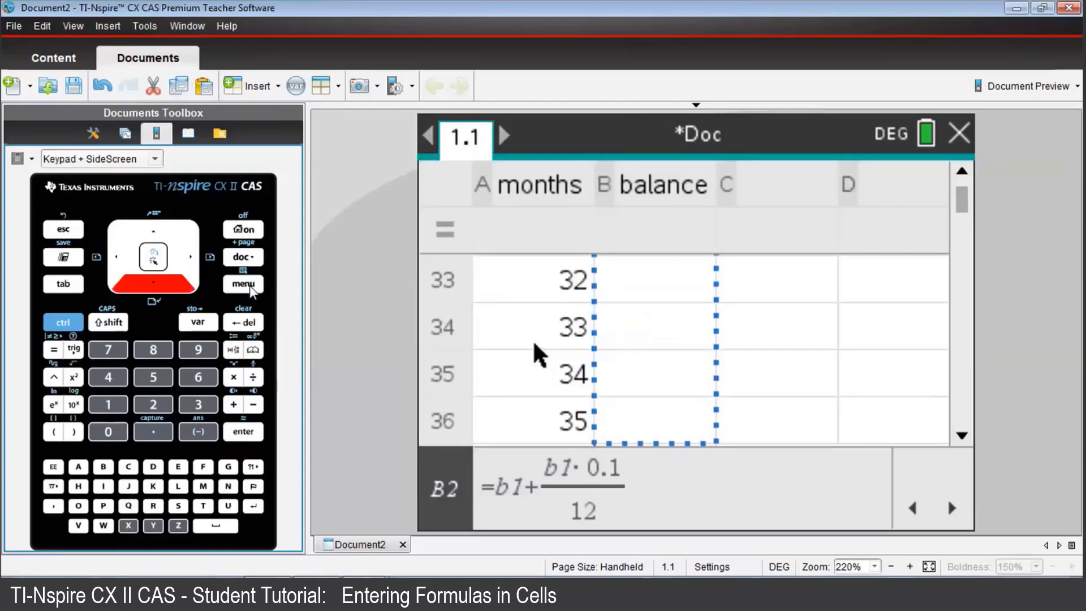
pyautogui.press('Down')
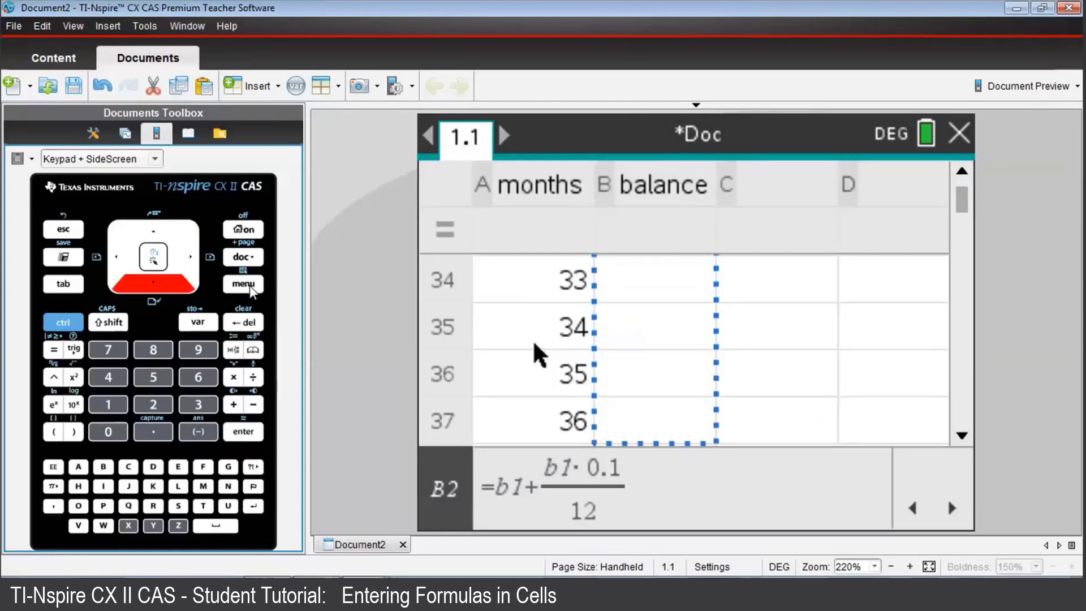
pyautogui.press('Return')
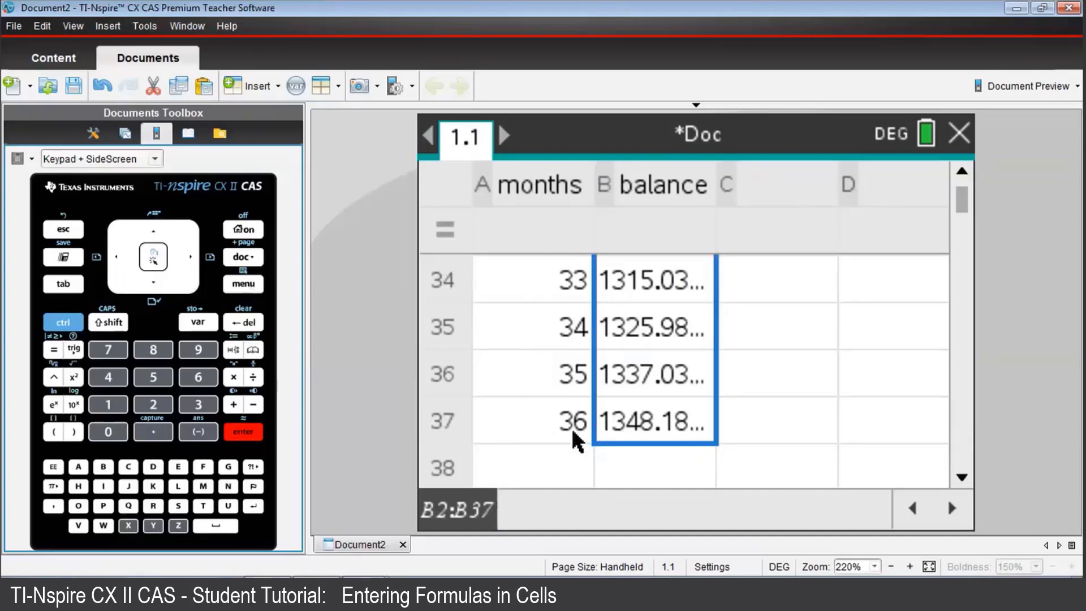
pyautogui.moveTo(691, 418)
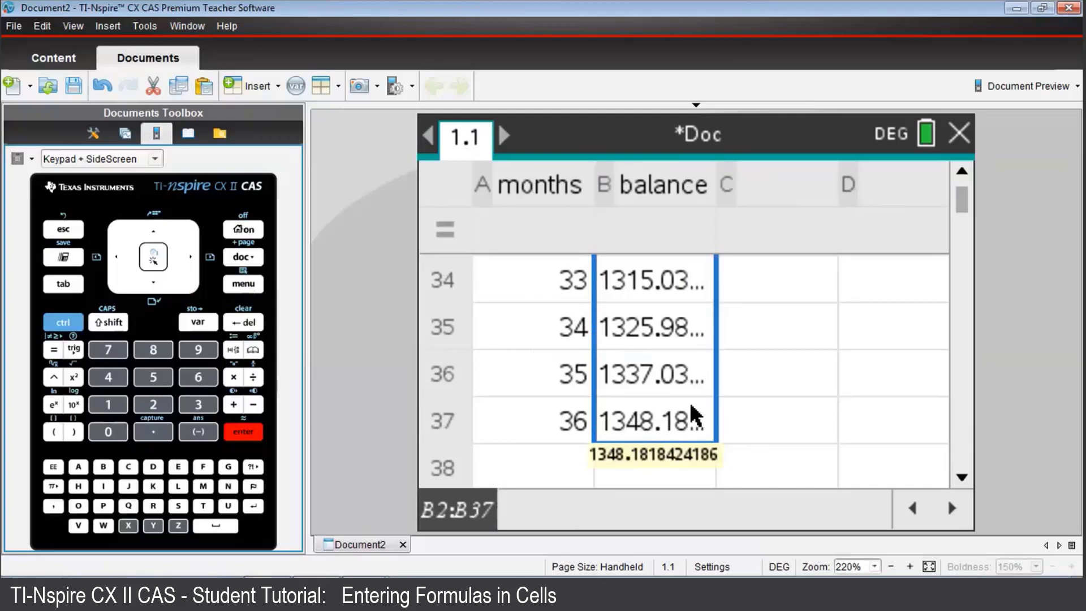
pyautogui.hotkey('ctrl', 'Home')
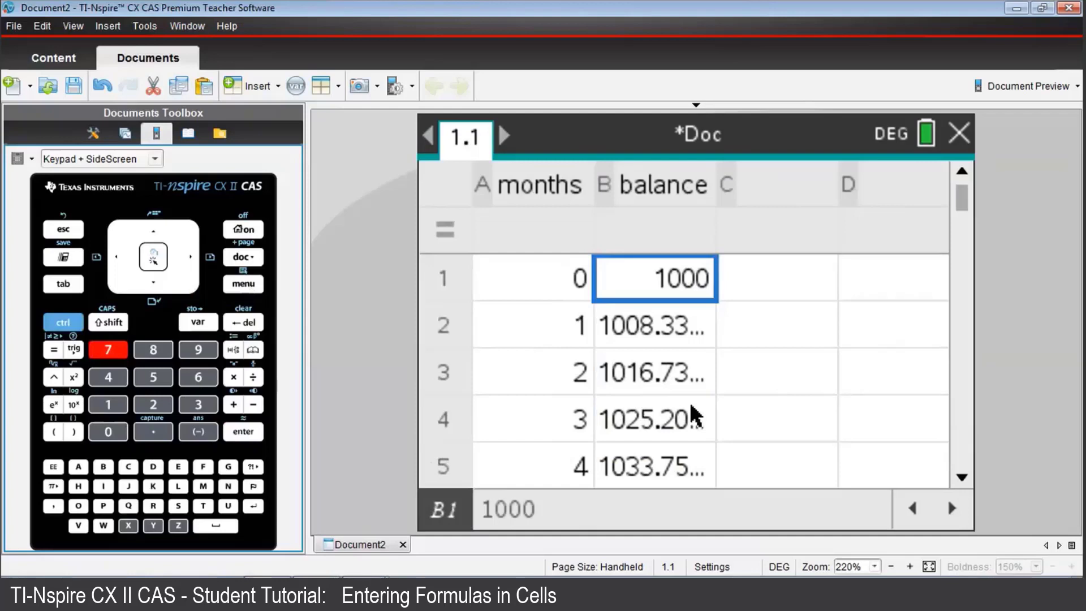
pyautogui.press('Down')
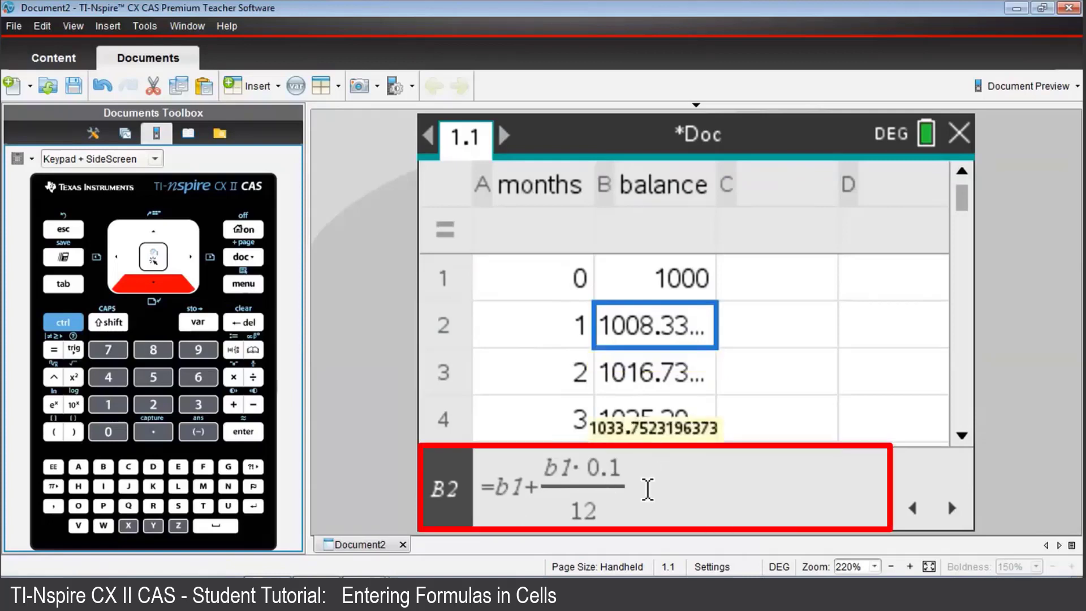
pyautogui.press('Down')
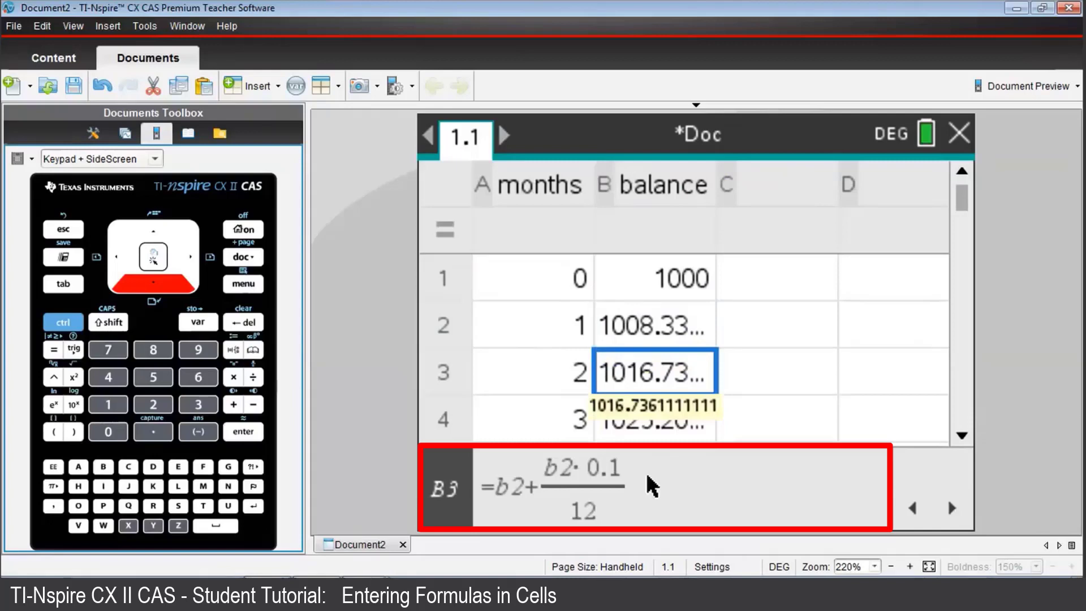
pyautogui.press('Down')
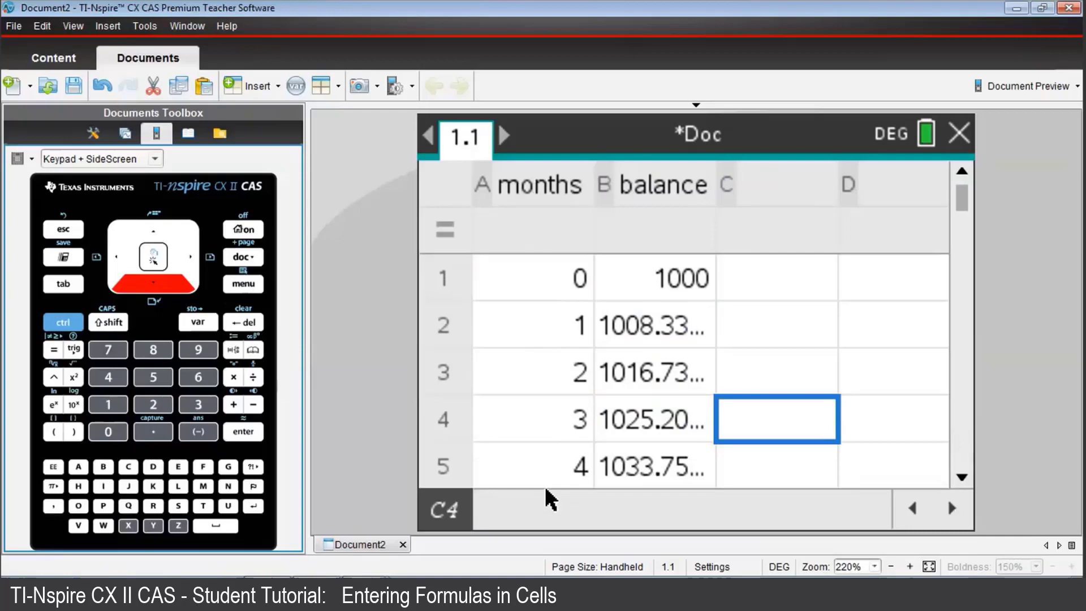
# - Enter the interest rate 0.1 in cell D1, then return to B2
pyautogui.press('Right')
pyautogui.press('Right')
pyautogui.press('Up')
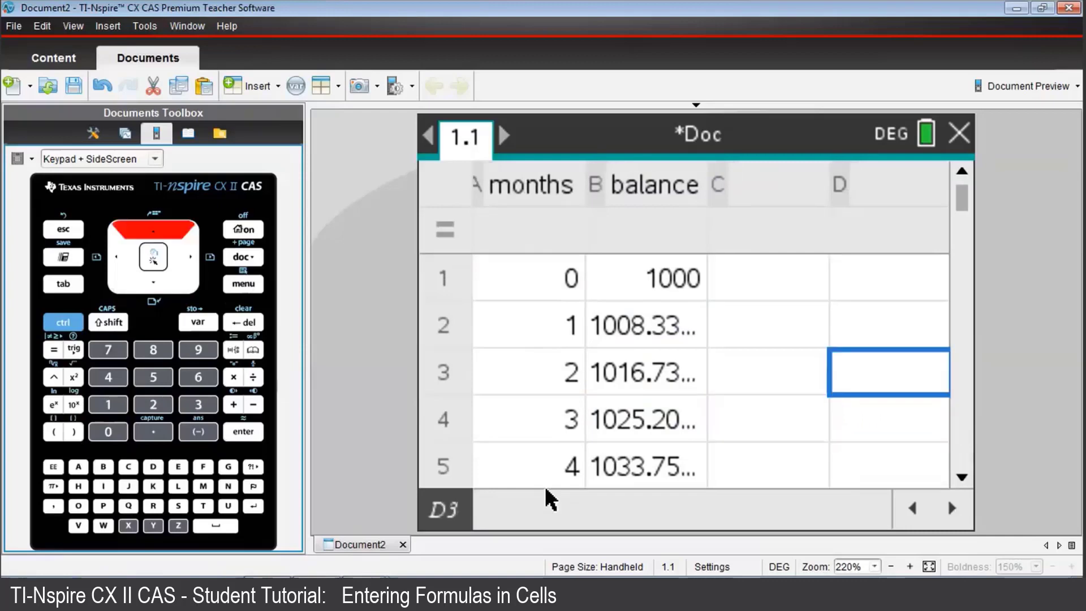
pyautogui.press('Up')
pyautogui.press('Up')
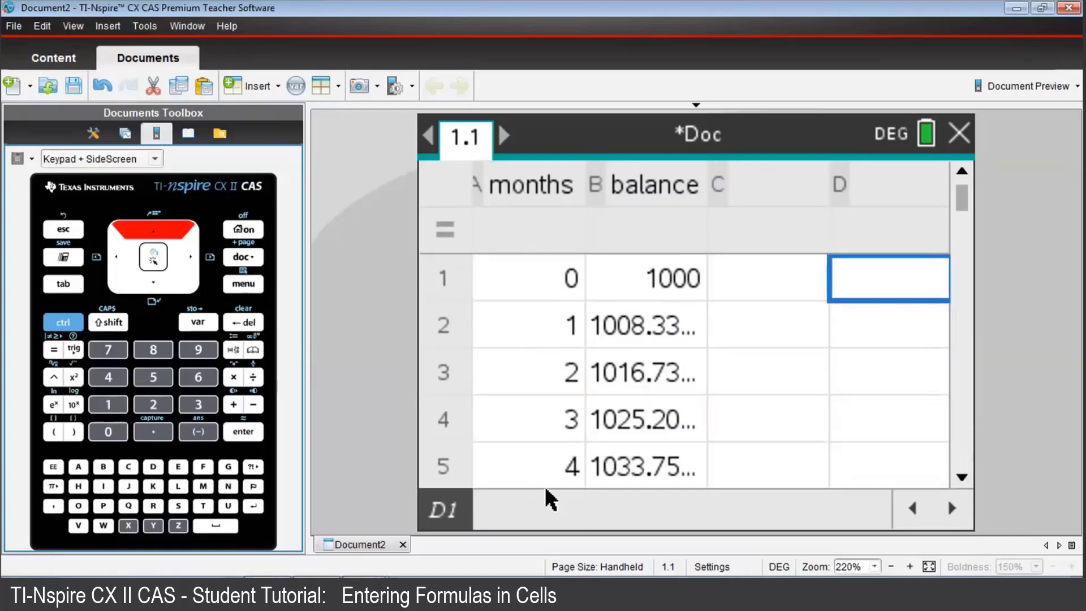
pyautogui.write('0.1')
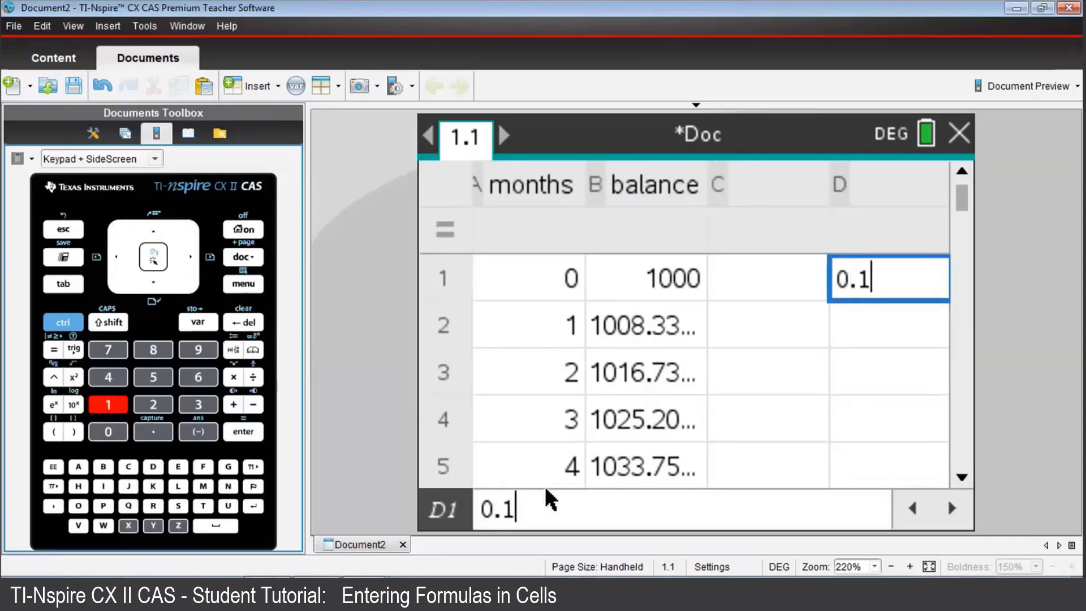
pyautogui.press('Return')
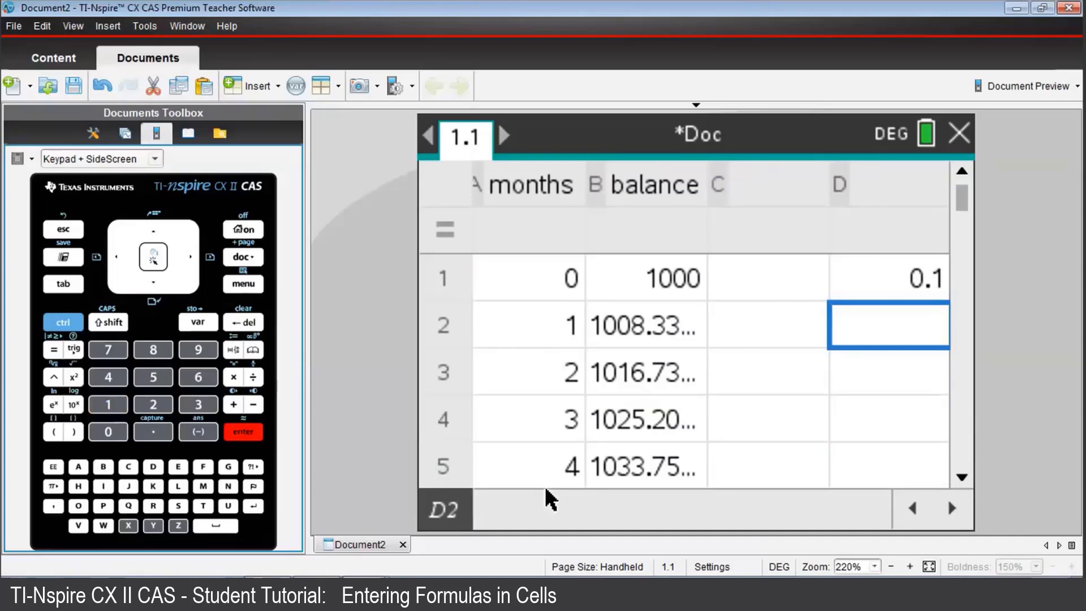
pyautogui.press('Left')
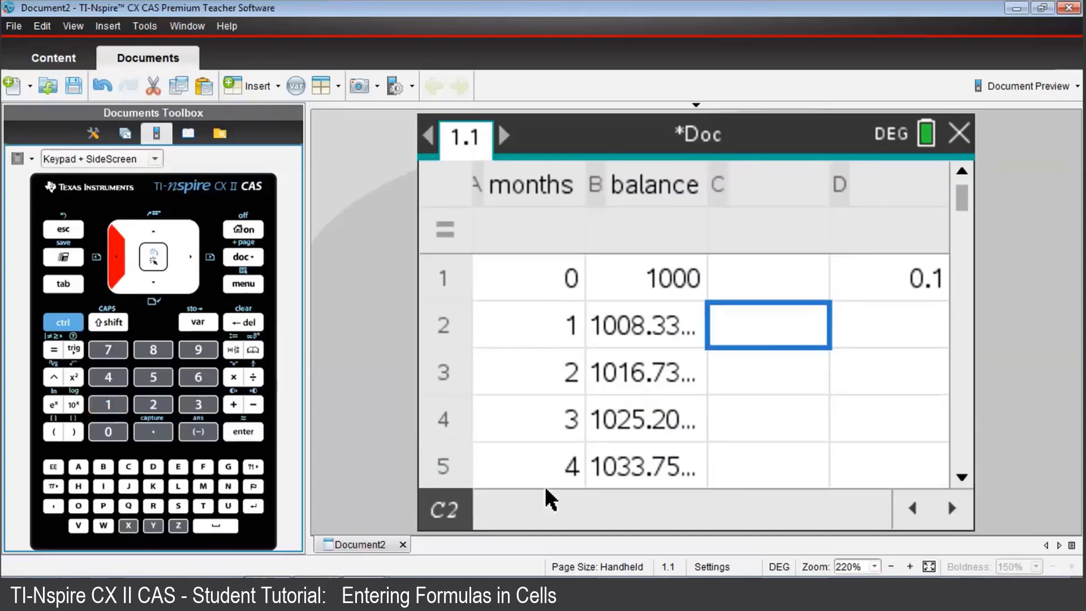
pyautogui.press('Left')
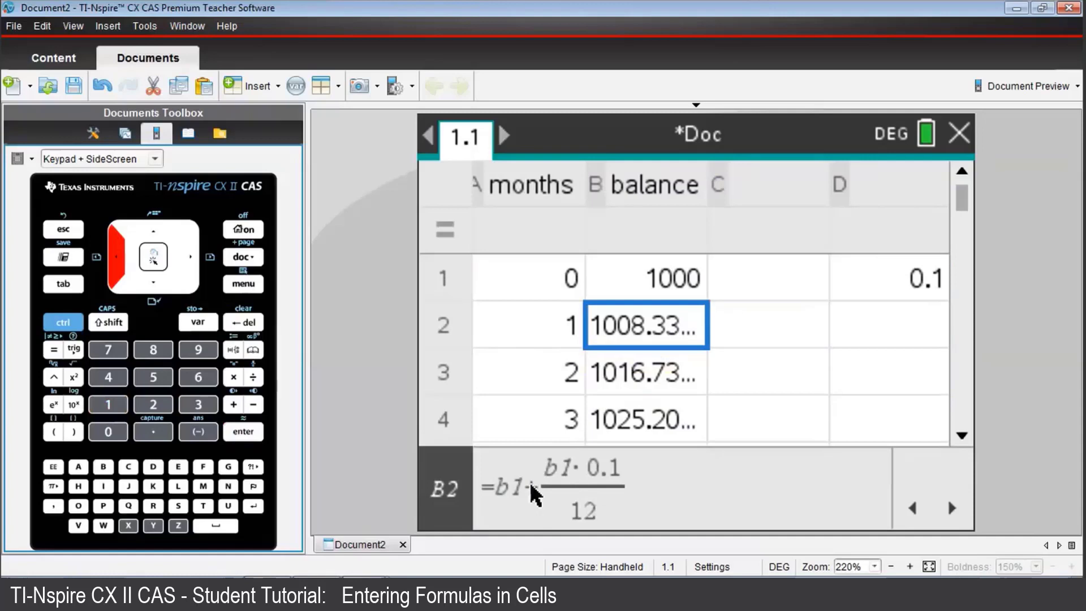
pyautogui.moveTo(644, 419)
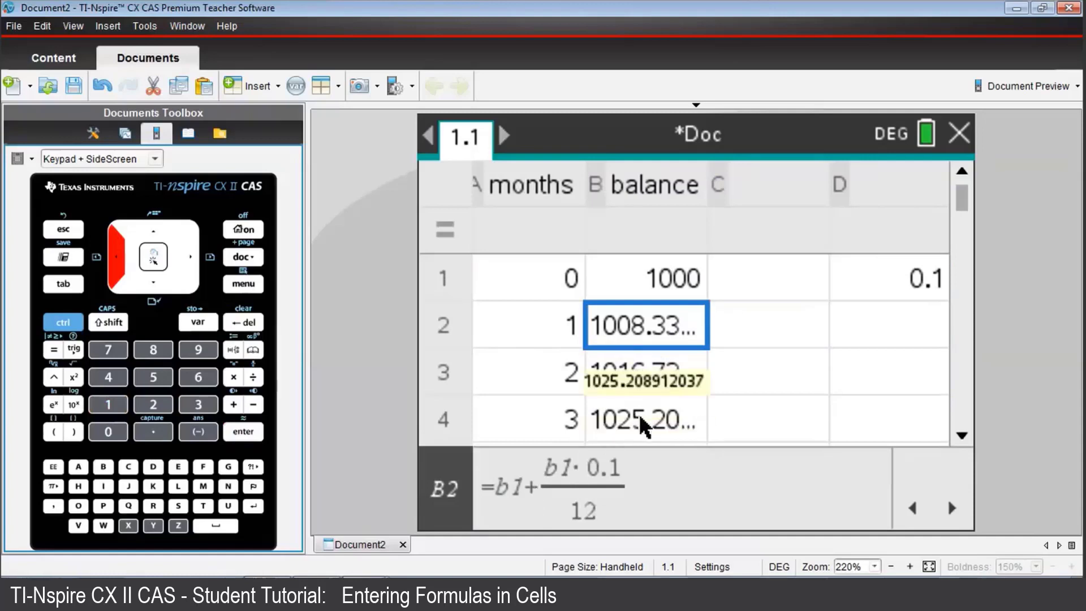
# - Delete the typed interest-rate digits from the B2 formula
pyautogui.click(622, 465)
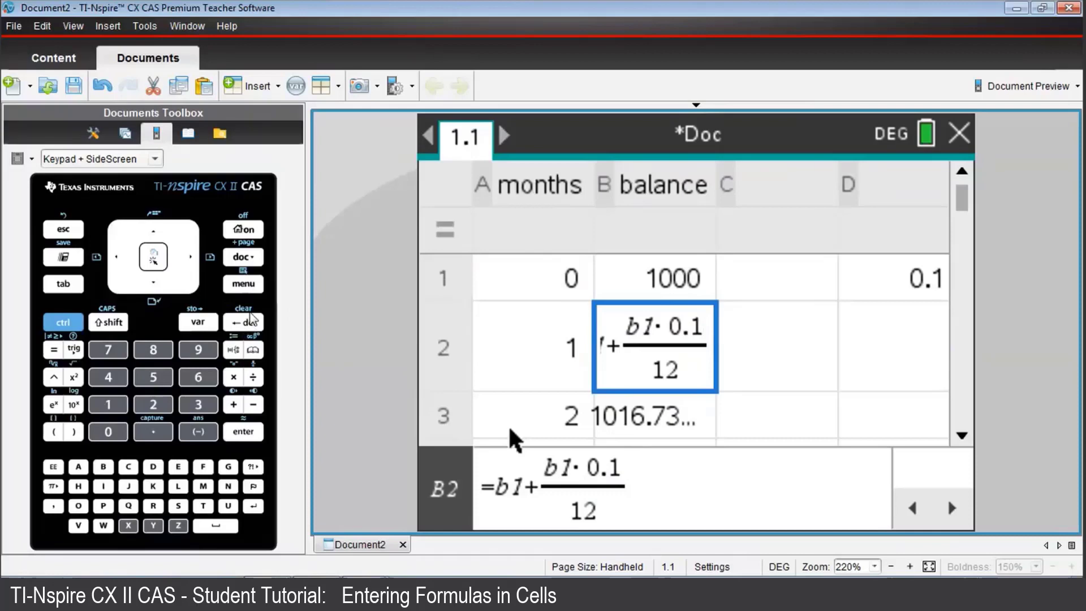
pyautogui.click(251, 324)
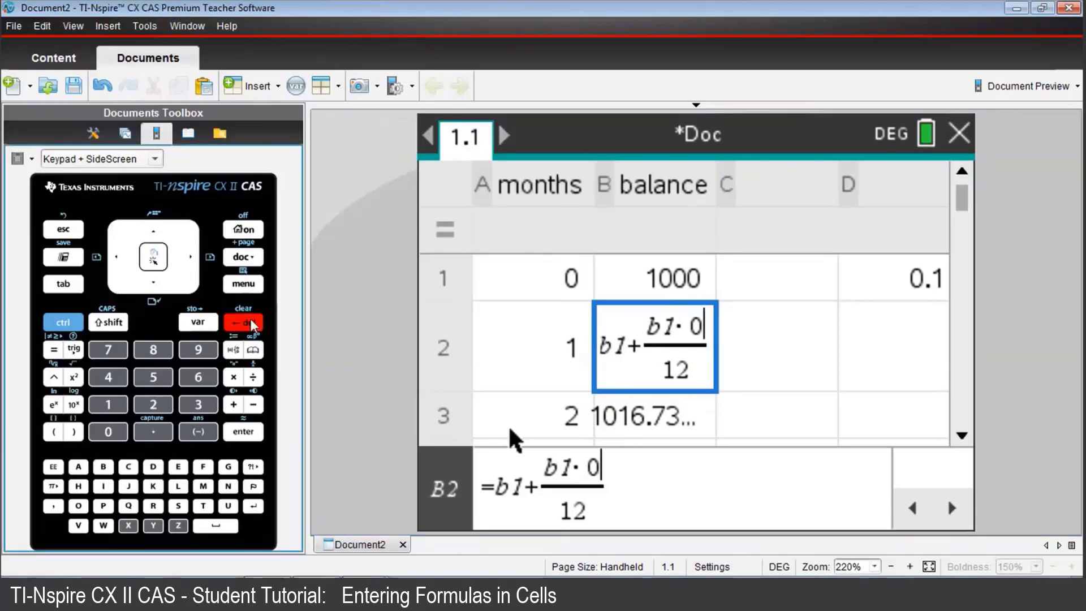
pyautogui.click(251, 325)
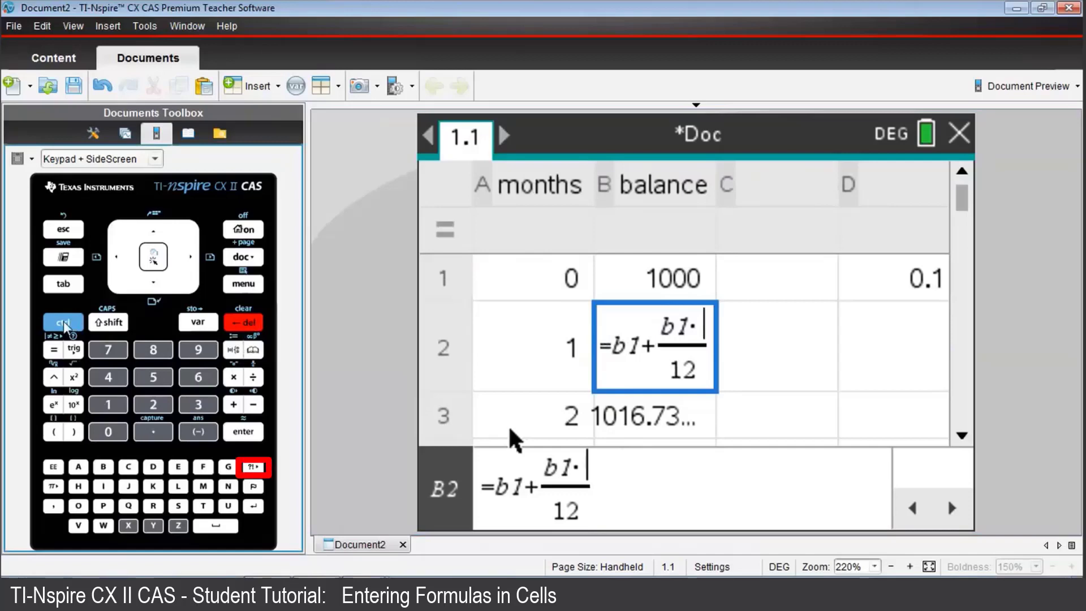
# - Insert the absolute reference $d$1 and commit =b1+b1·$d$1/12 in B2
pyautogui.click(64, 323)
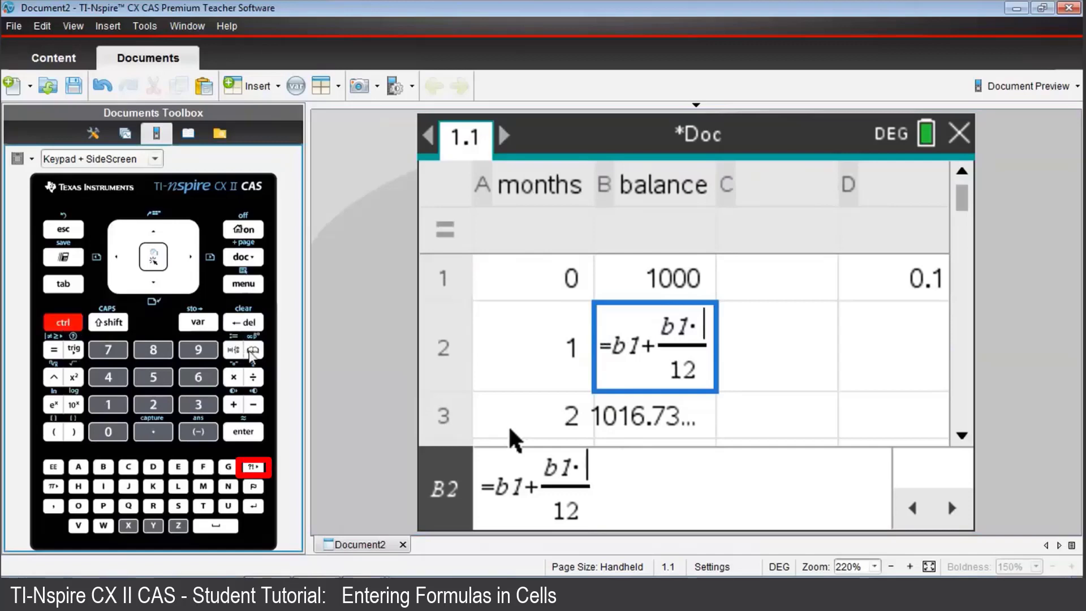
pyautogui.click(252, 351)
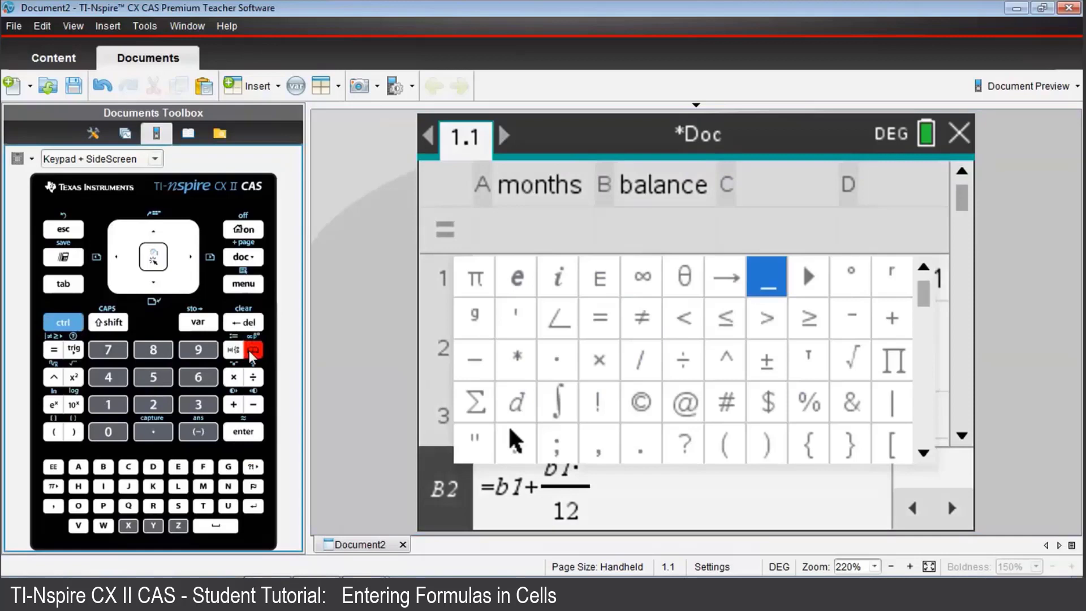
pyautogui.press('Down')
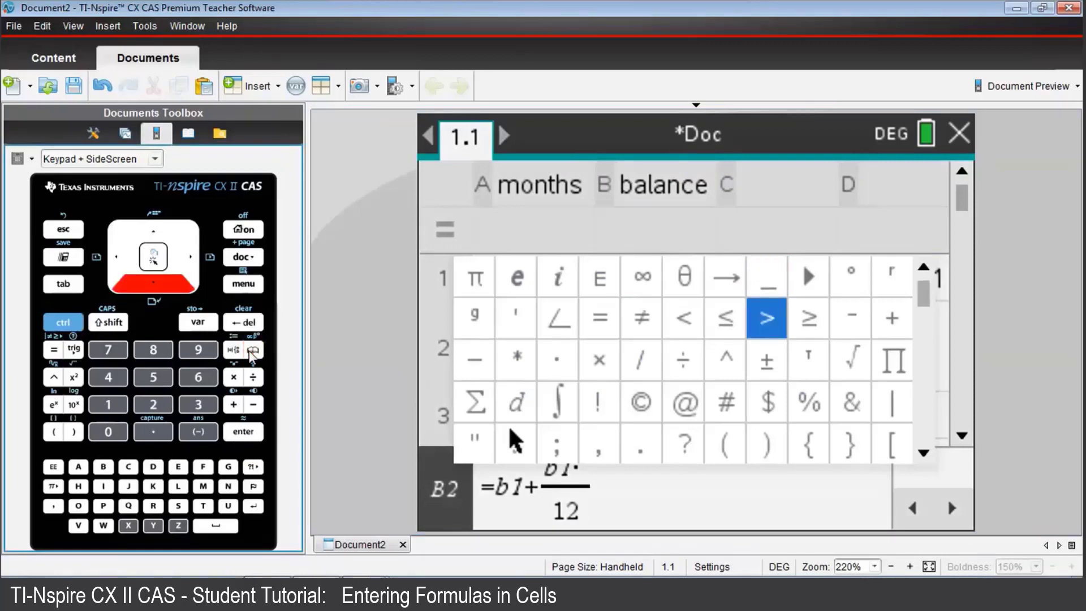
pyautogui.press('Down')
pyautogui.press('Down')
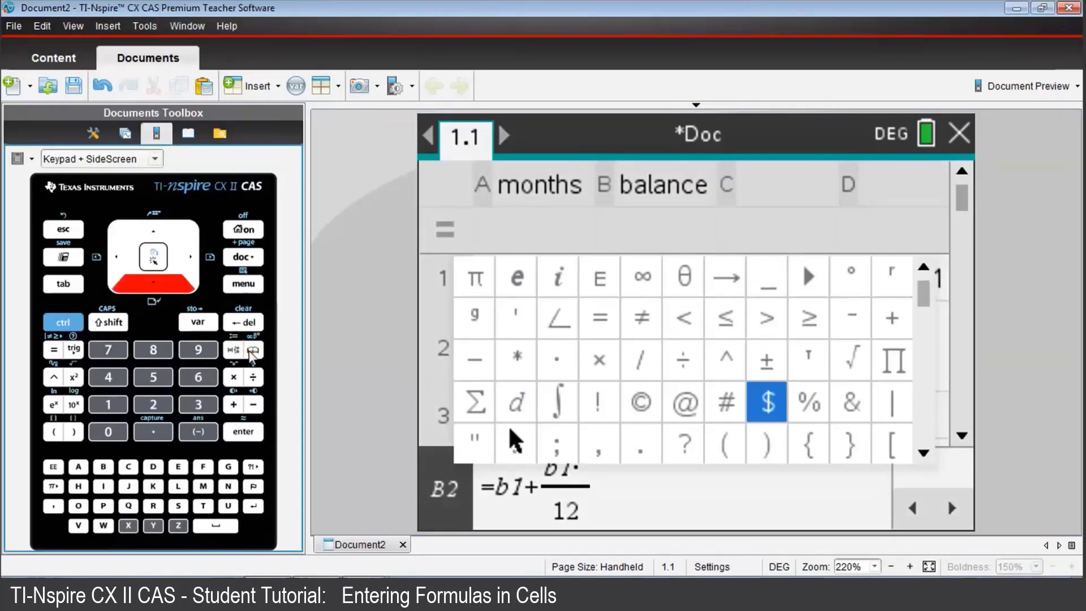
pyautogui.press('Return')
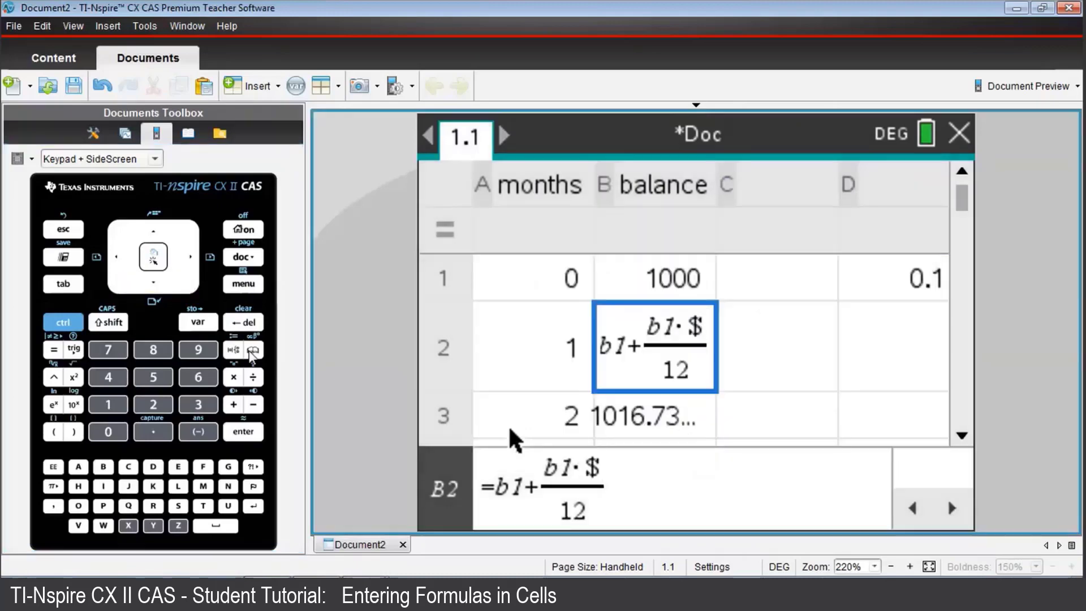
pyautogui.write('d')
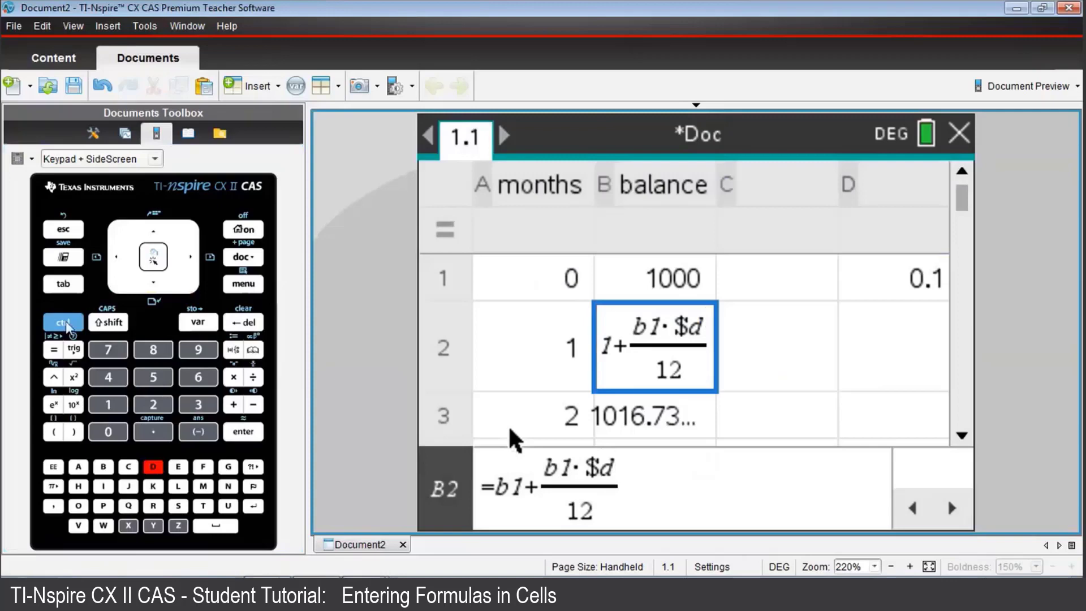
pyautogui.press('ctrl')
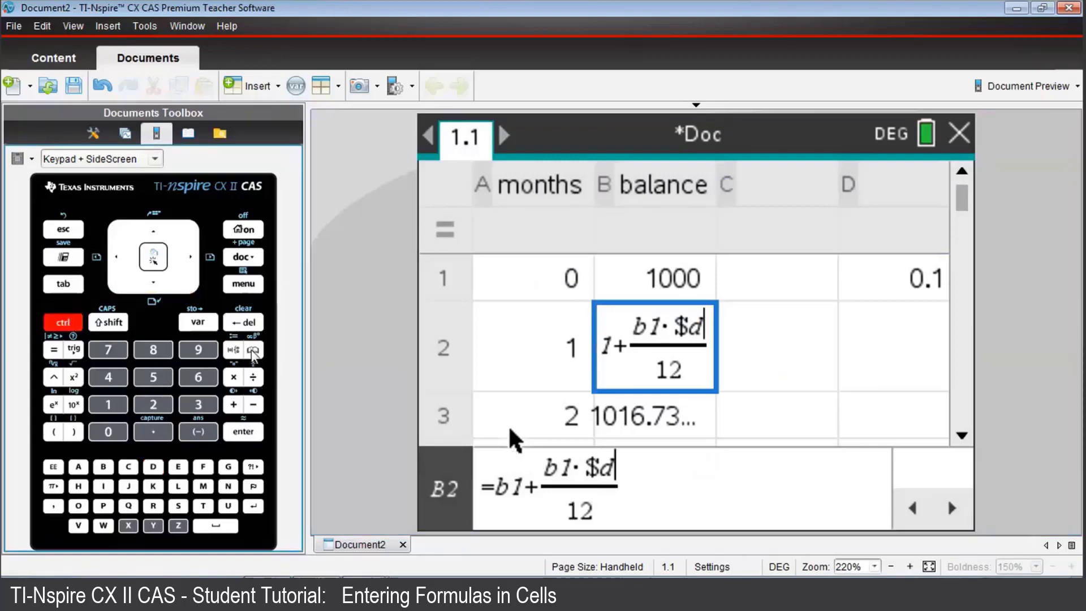
pyautogui.click(253, 351)
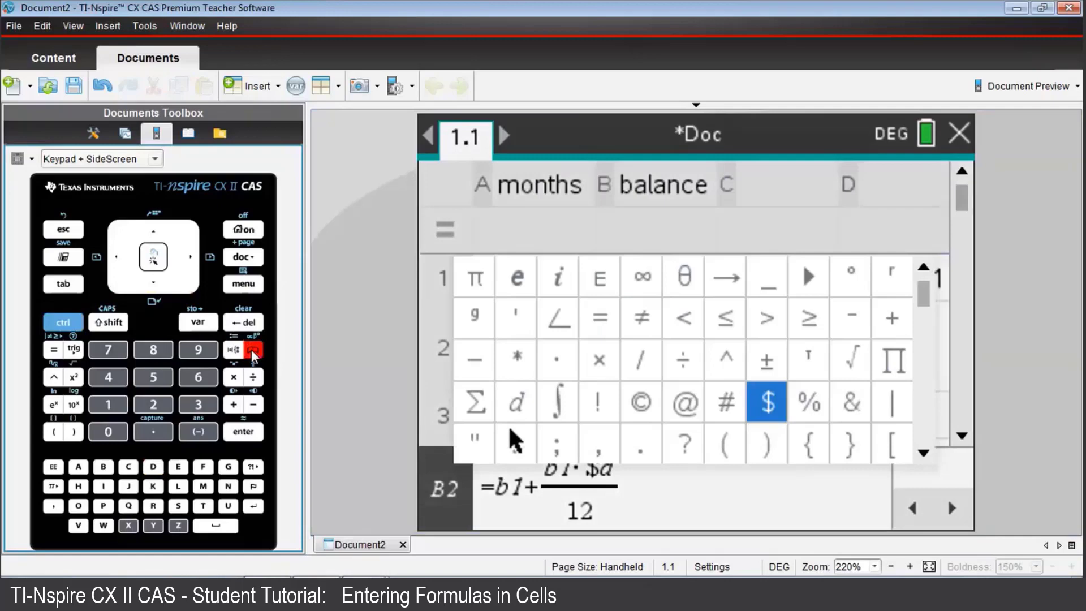
pyautogui.press('Return')
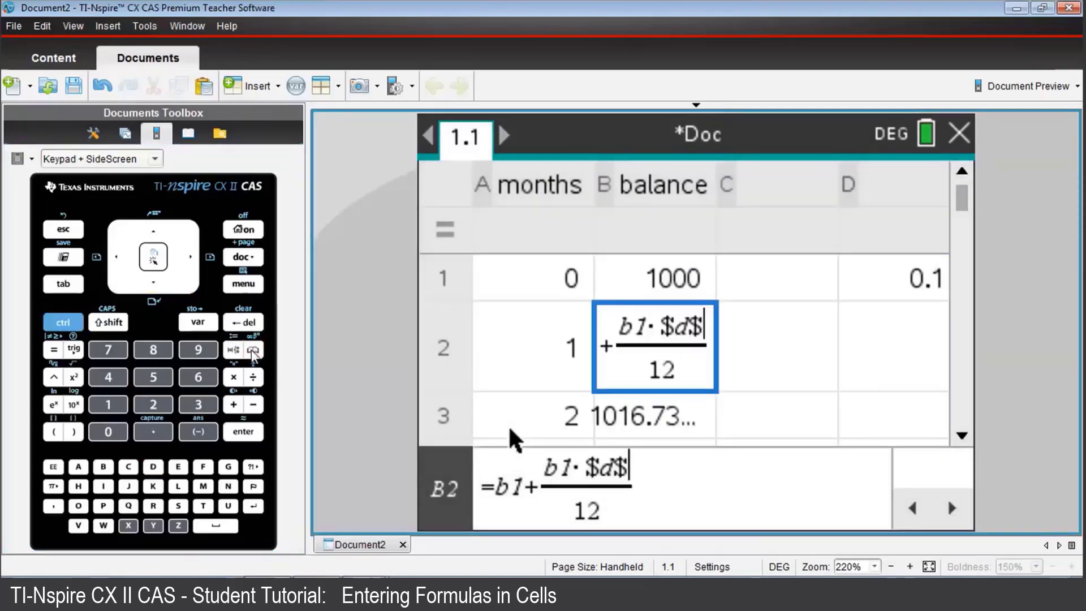
pyautogui.write('1')
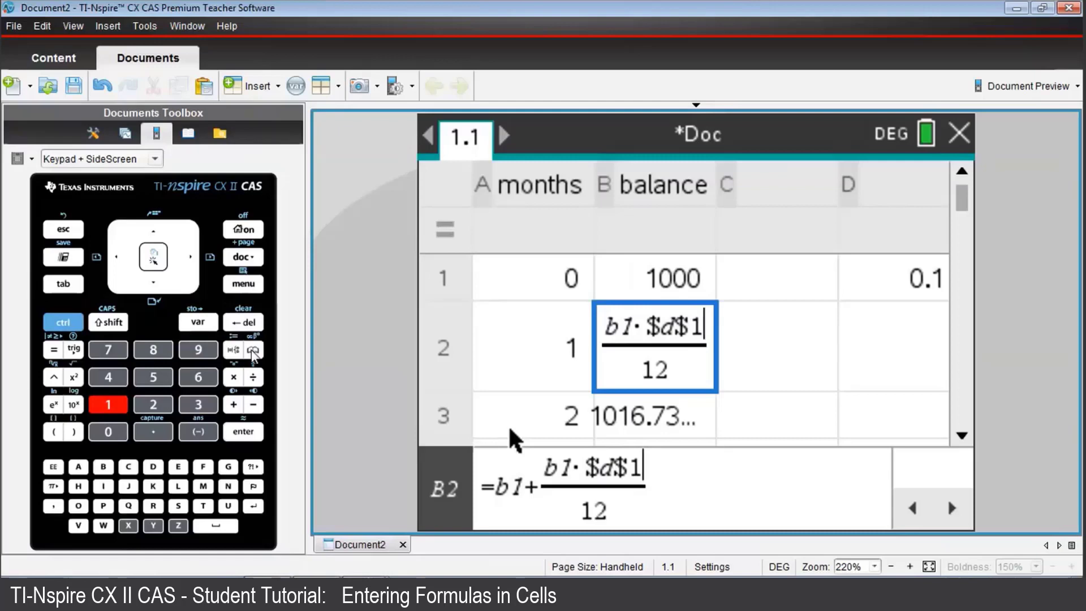
pyautogui.press('Return')
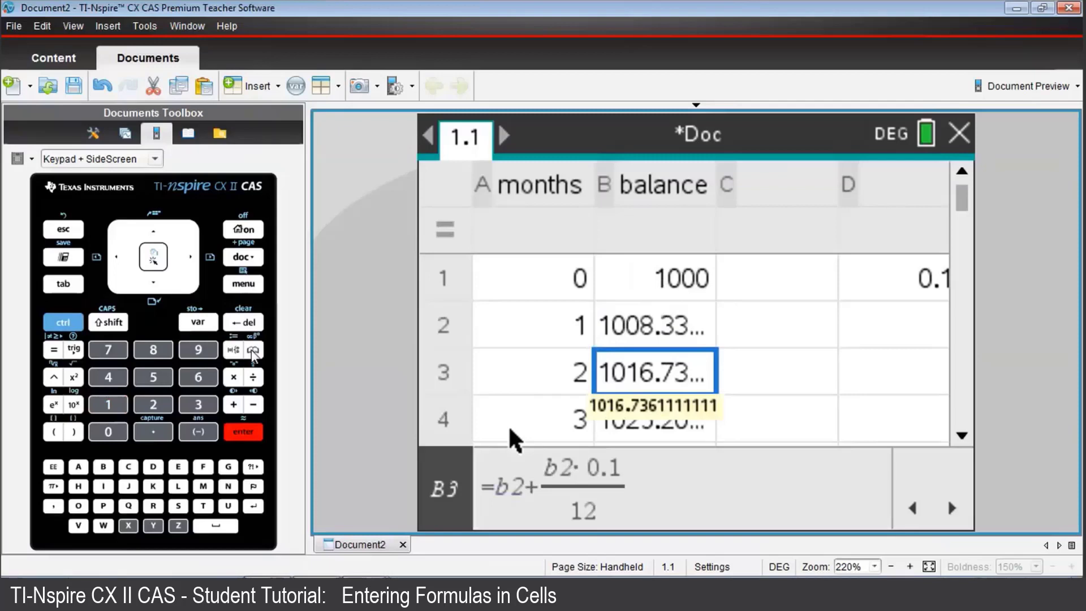
# - Fill the updated B2 formula down to B37, with month 36 at 1348.18
pyautogui.press('Up')
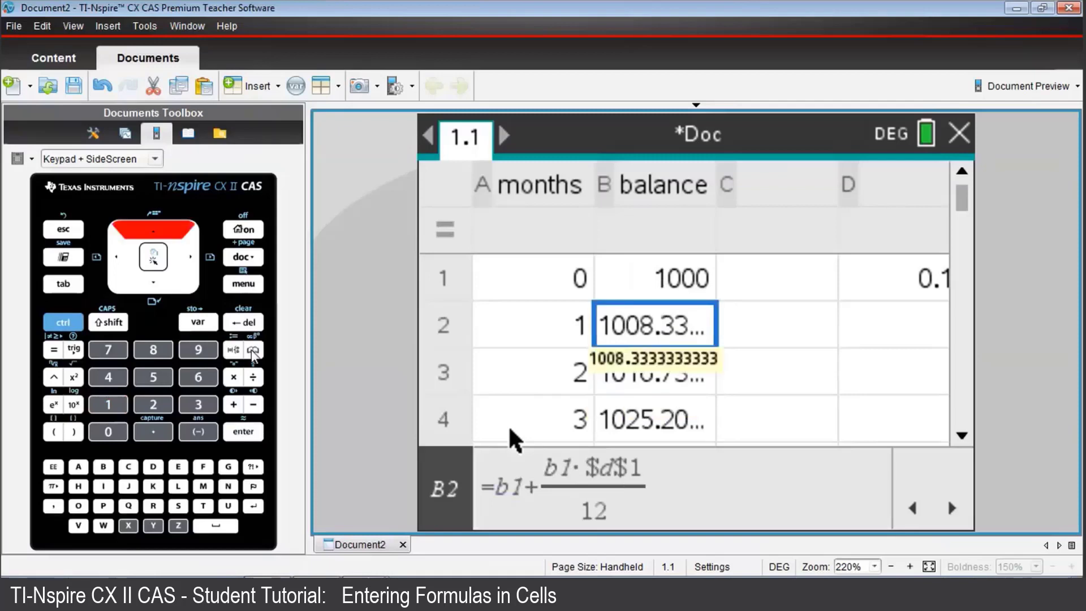
pyautogui.click(246, 287)
pyautogui.click(245, 285)
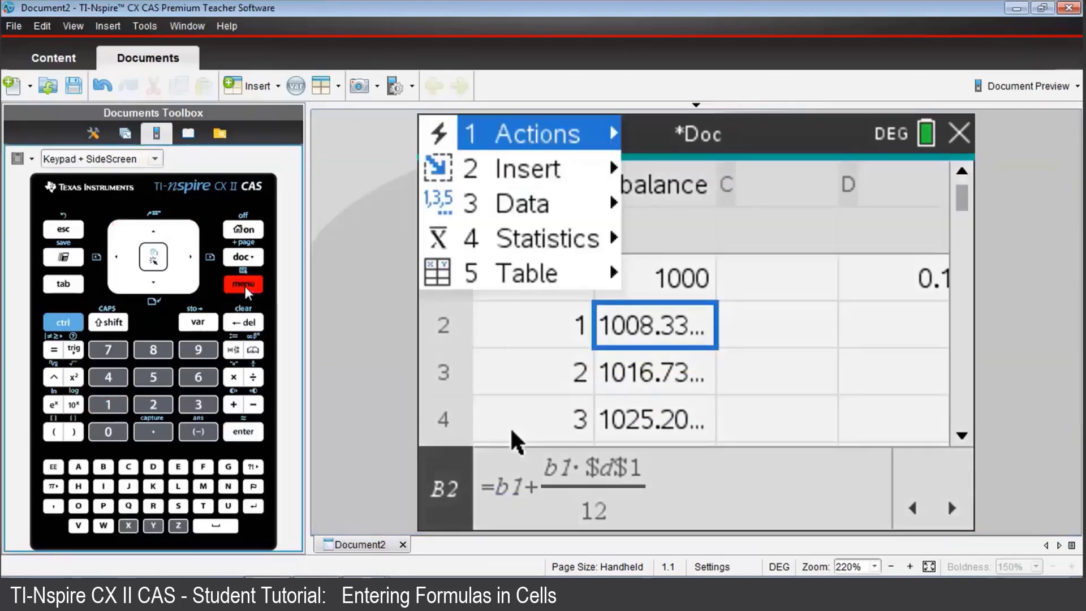
pyautogui.press('Down')
pyautogui.press('Down')
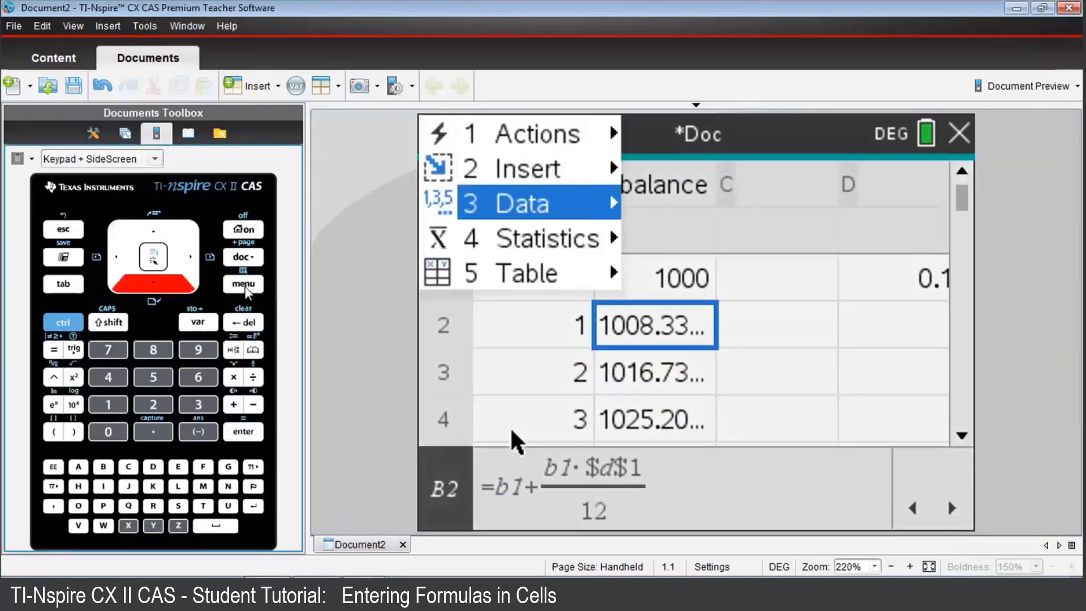
pyautogui.press('Right')
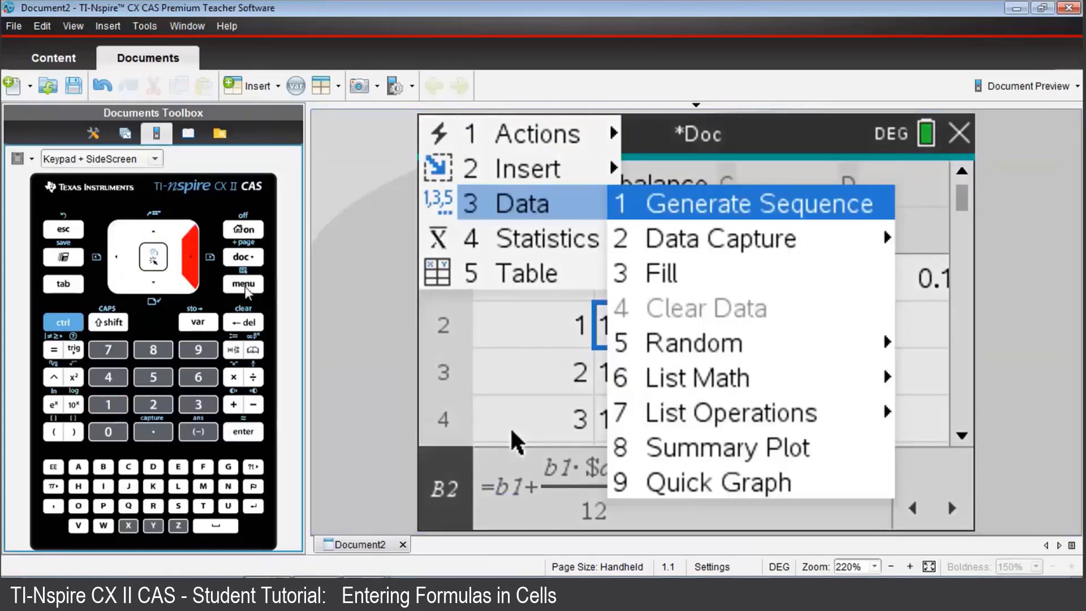
pyautogui.press('Down')
pyautogui.press('Down')
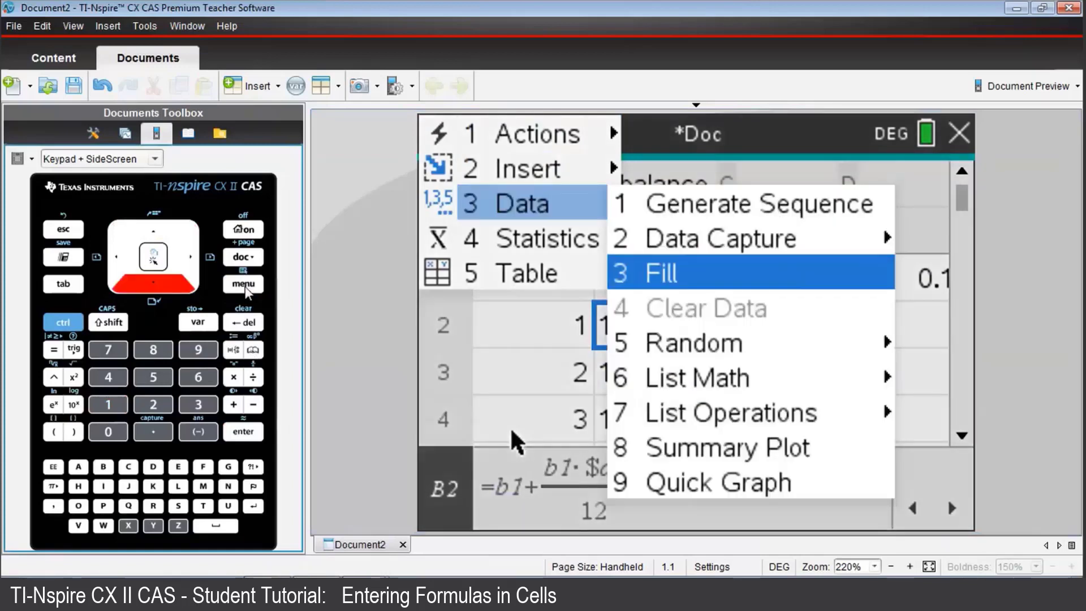
pyautogui.press('Return')
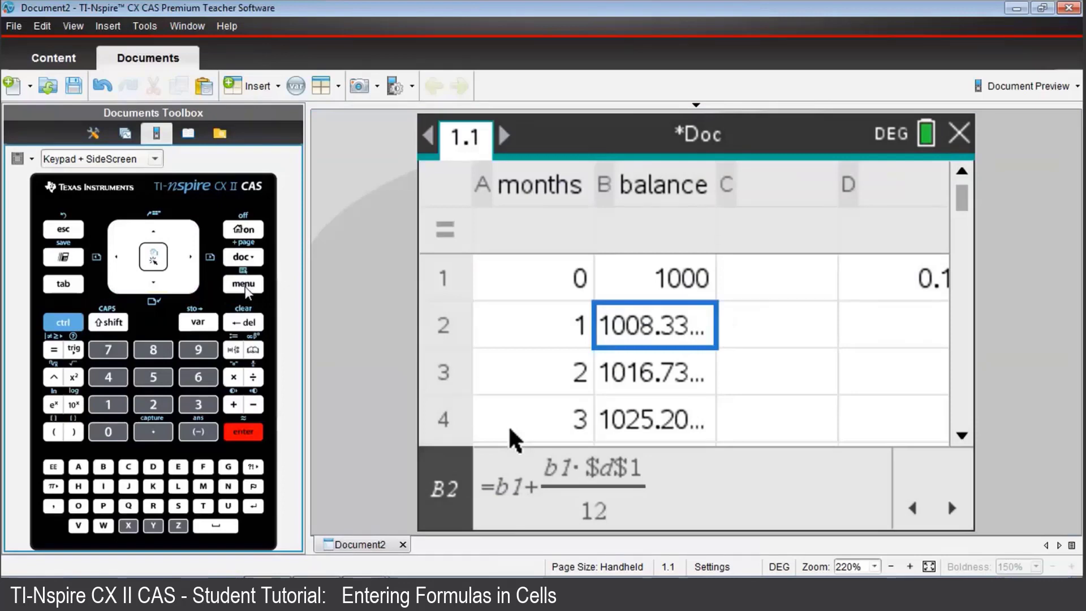
pyautogui.press('Down')
pyautogui.press('Down')
pyautogui.press('Down')
pyautogui.press('Down')
pyautogui.press('Down')
pyautogui.press('Down')
pyautogui.press('Down')
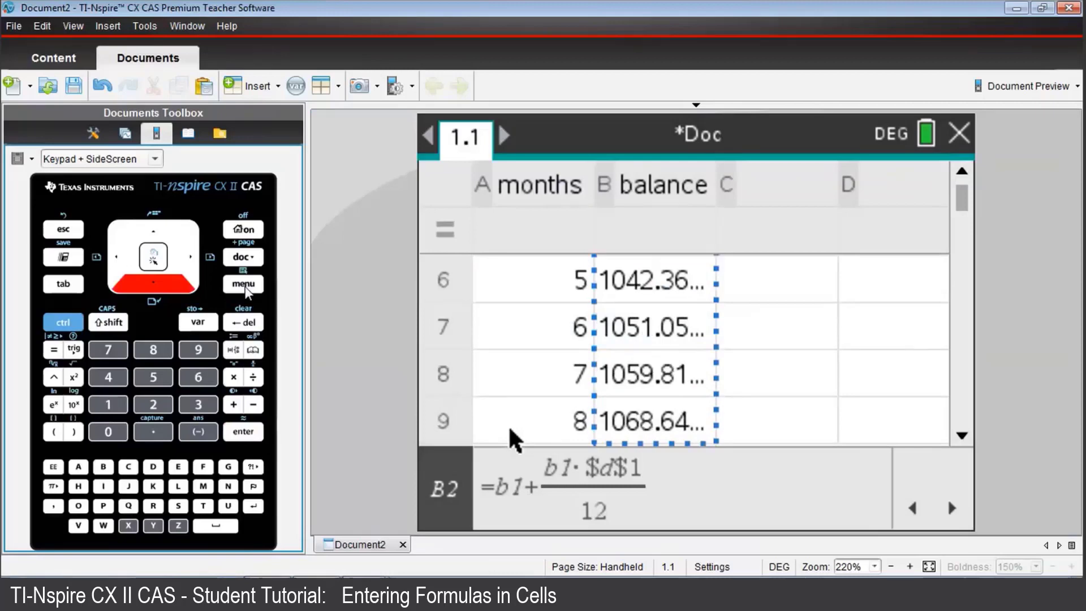
pyautogui.press('Down')
pyautogui.press('Down')
pyautogui.press('Down')
pyautogui.press('Down')
pyautogui.press('Down')
pyautogui.press('Down')
pyautogui.press('Down')
pyautogui.press('Down')
pyautogui.press('Down')
pyautogui.press('Down')
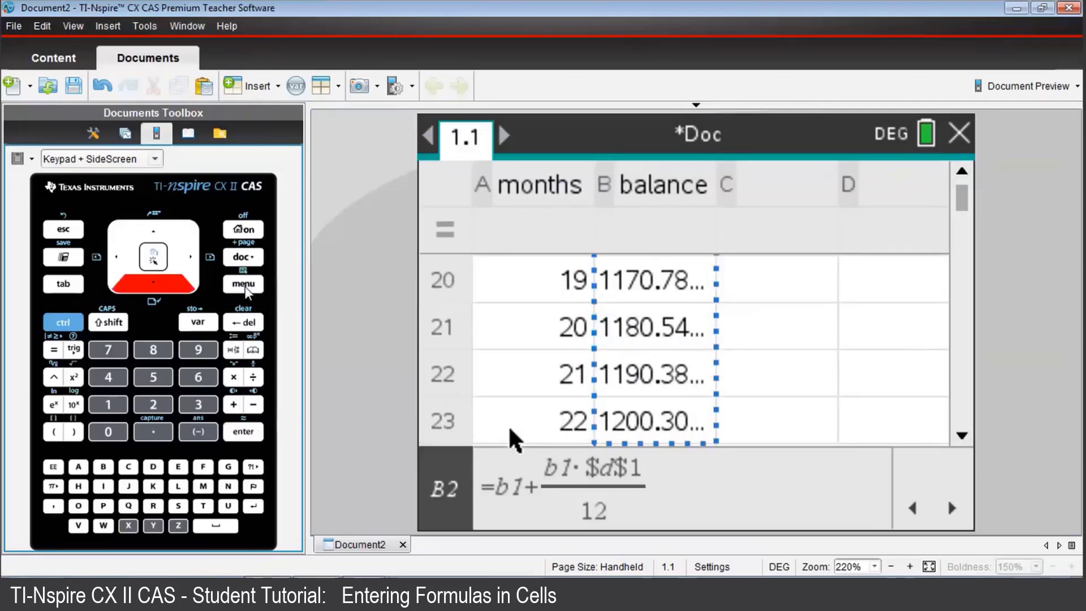
pyautogui.press('Down')
pyautogui.press('Down')
pyautogui.press('Down')
pyautogui.press('Down')
pyautogui.press('Down')
pyautogui.press('Down')
pyautogui.press('Down')
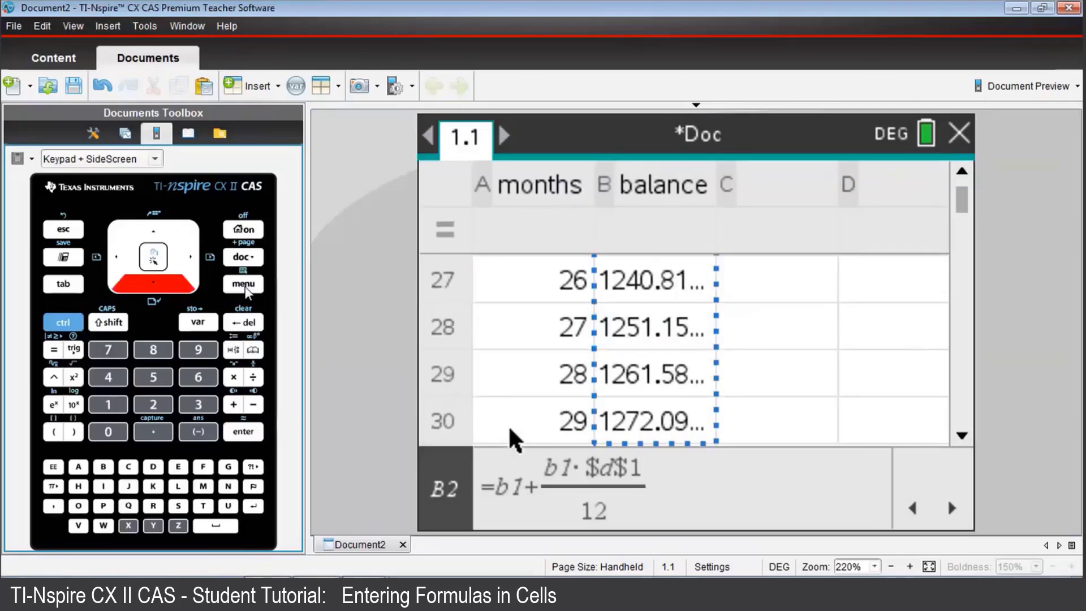
pyautogui.press('Down')
pyautogui.press('Down')
pyautogui.press('Down')
pyautogui.press('Down')
pyautogui.press('Down')
pyautogui.press('Down')
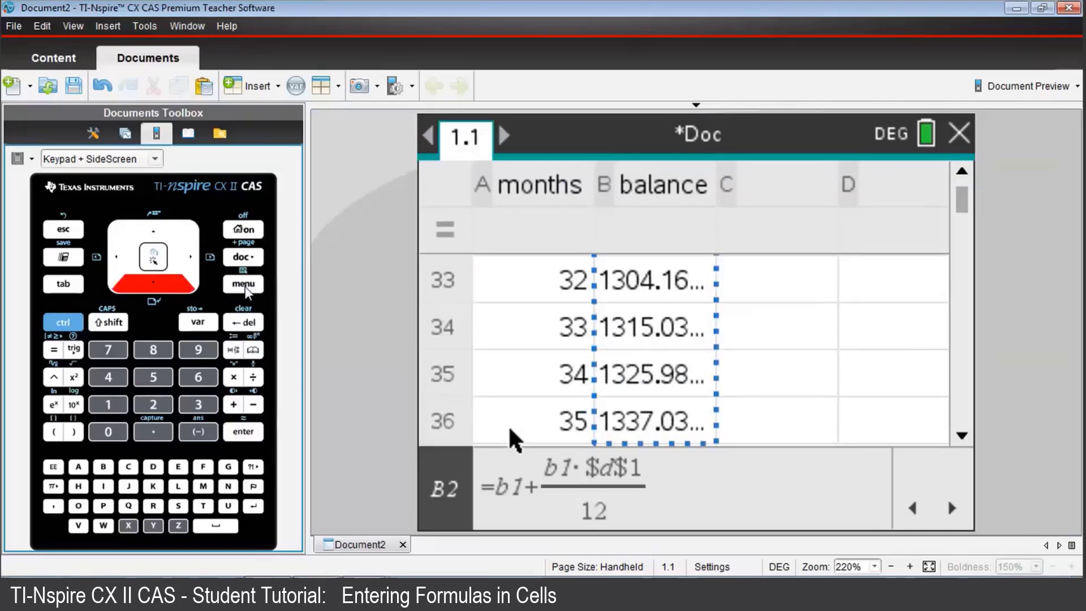
pyautogui.press('Down')
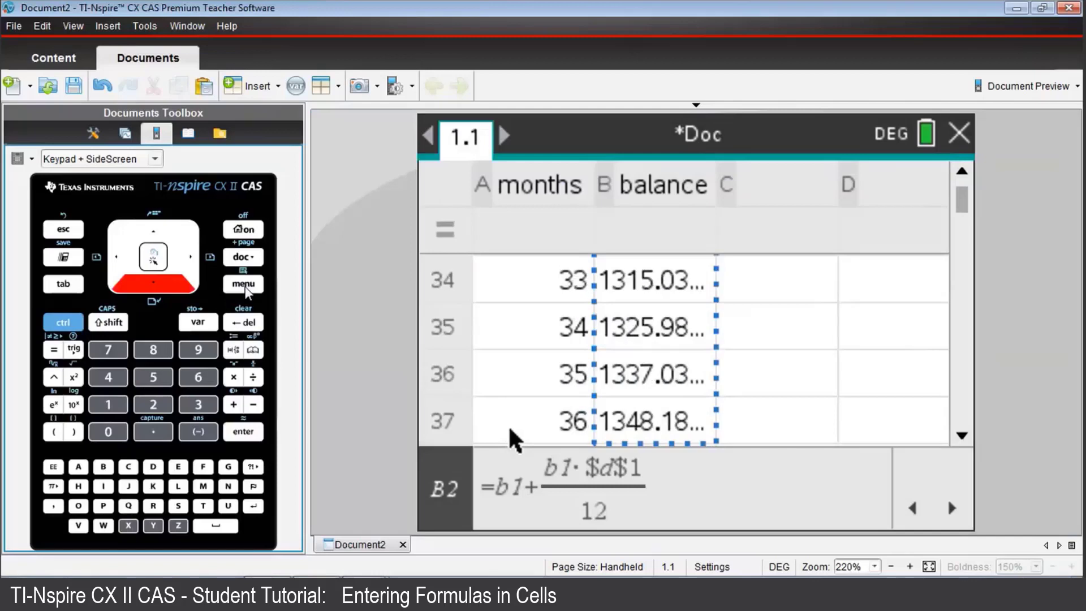
pyautogui.press('Return')
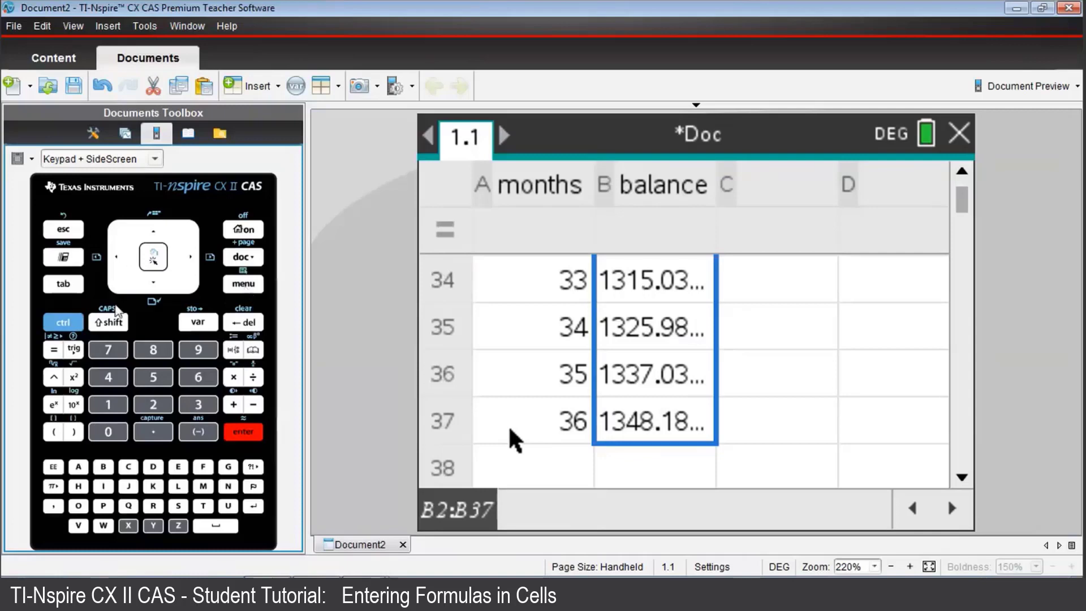
pyautogui.click(65, 322)
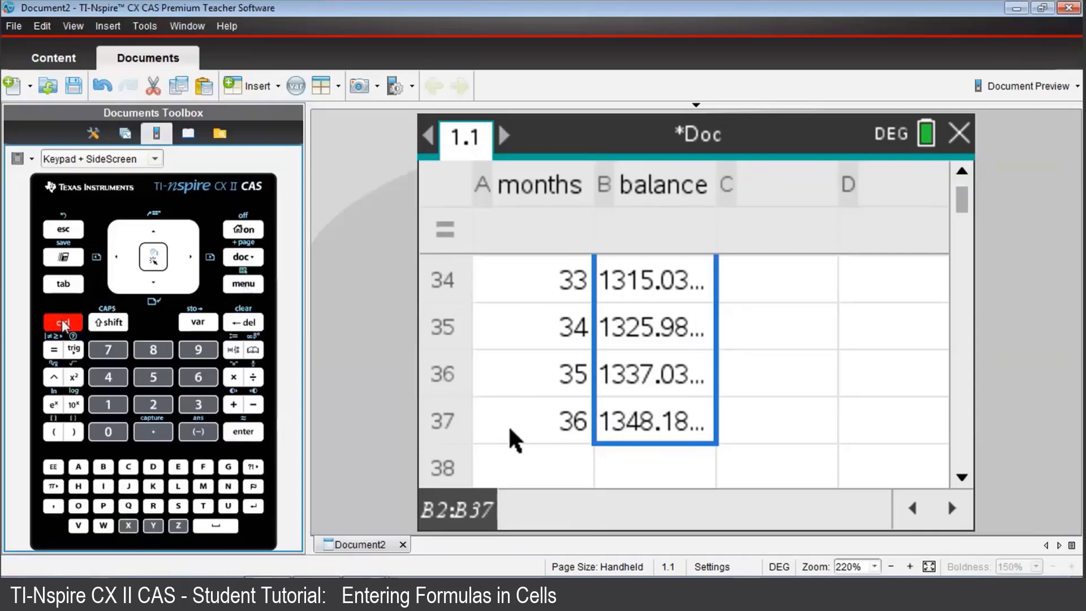
pyautogui.click(107, 351)
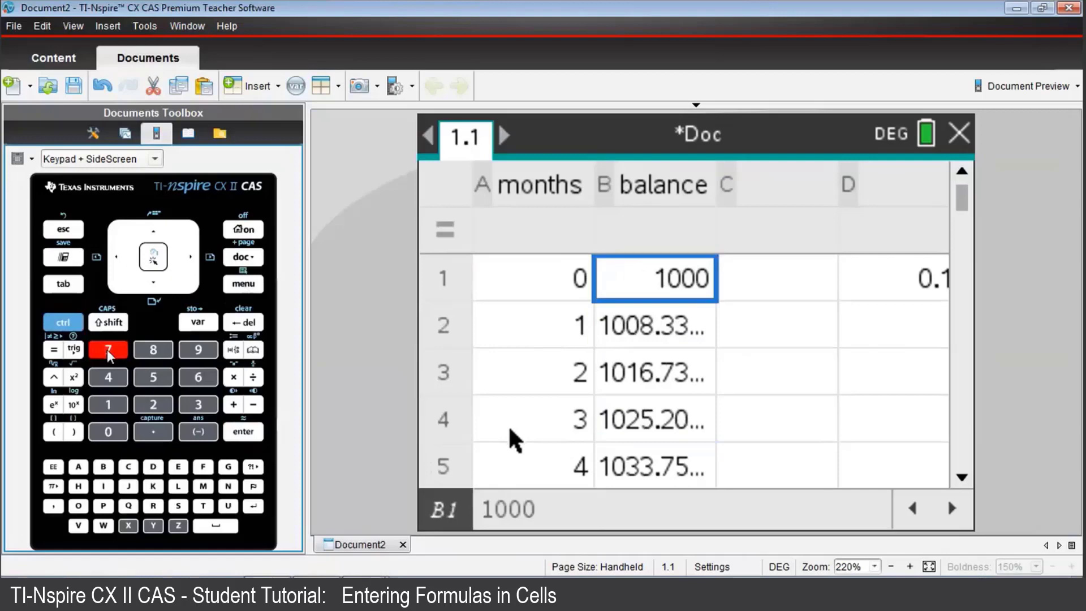
pyautogui.press('Down')
pyautogui.press('Down')
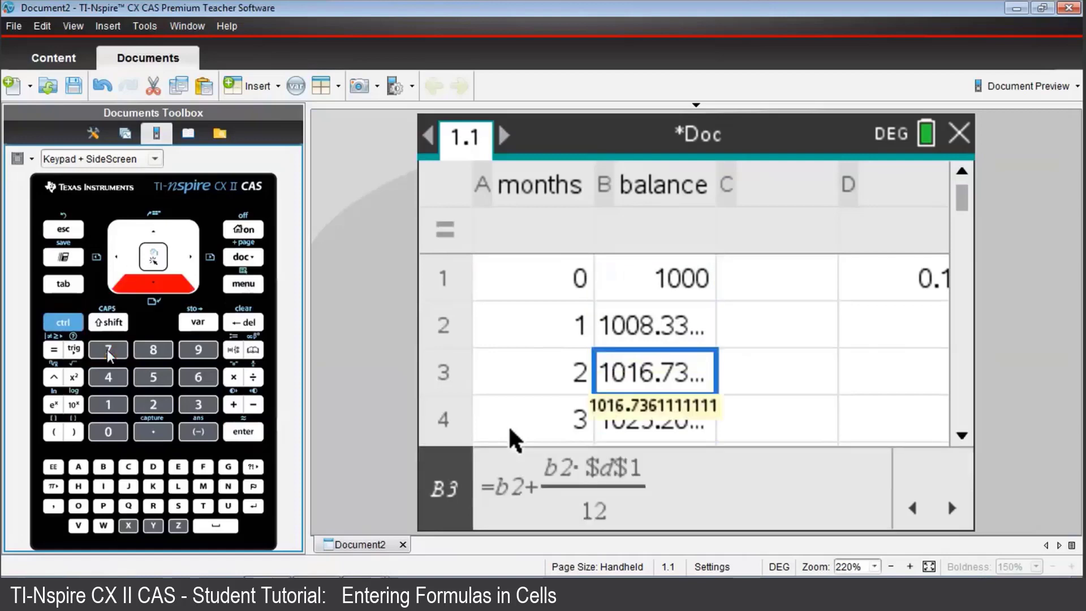
pyautogui.press('Down')
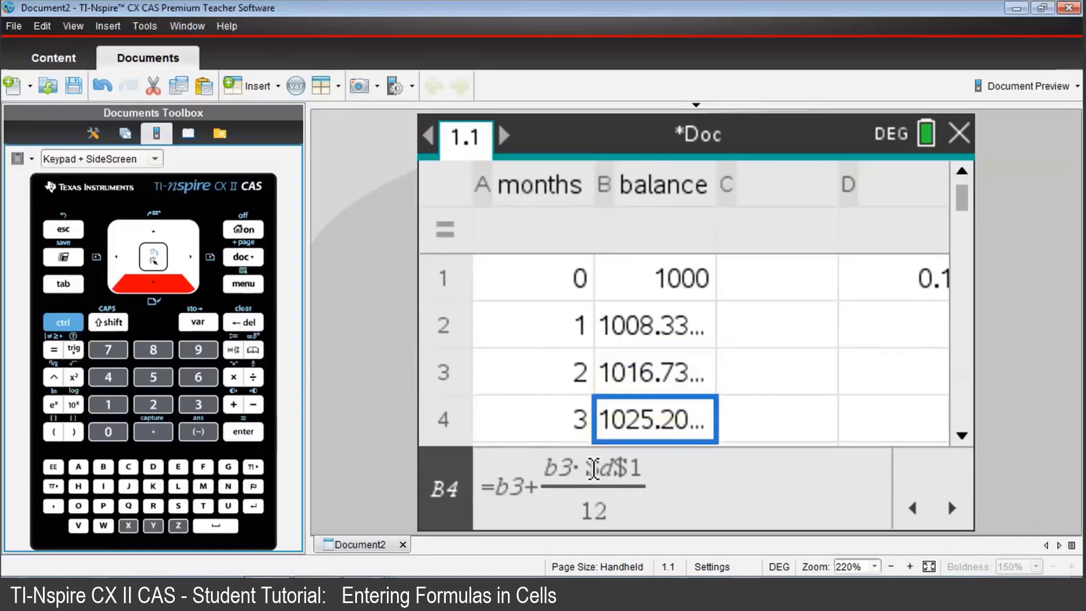
pyautogui.moveTo(654, 419)
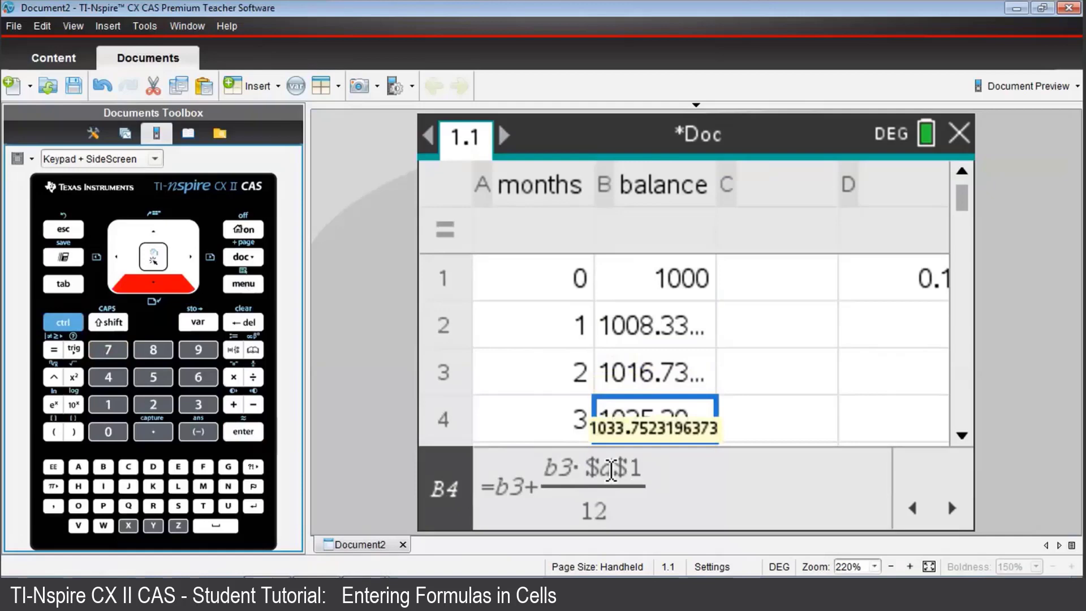
pyautogui.write('1')
# - Change the D1 interest rate to 0.075, which updates B2 to 1006.25
pyautogui.press('Right')
pyautogui.press('Right')
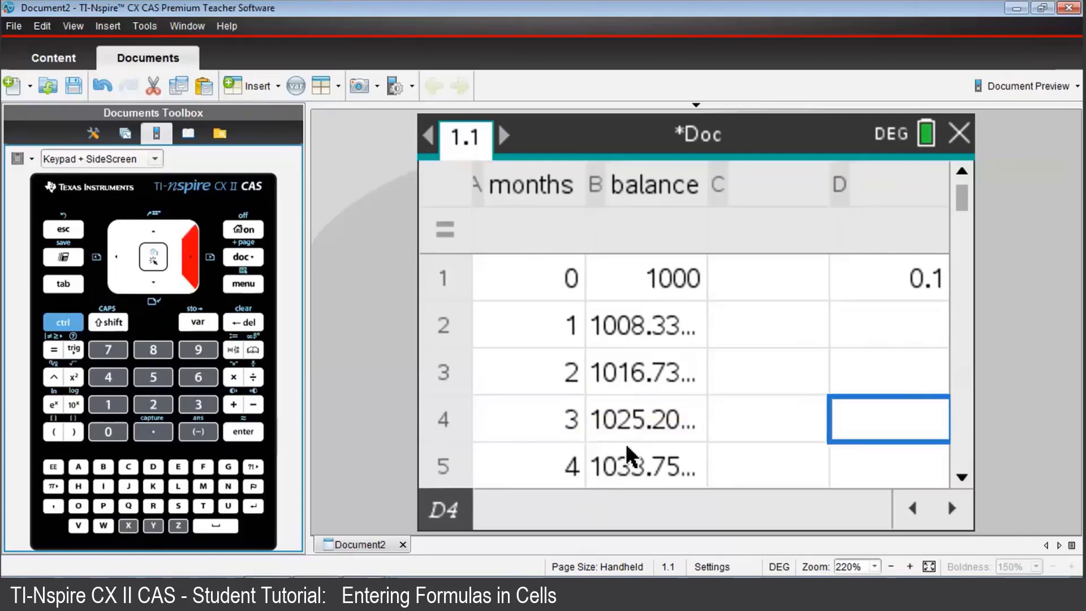
pyautogui.press('Up')
pyautogui.press('Up')
pyautogui.press('Up')
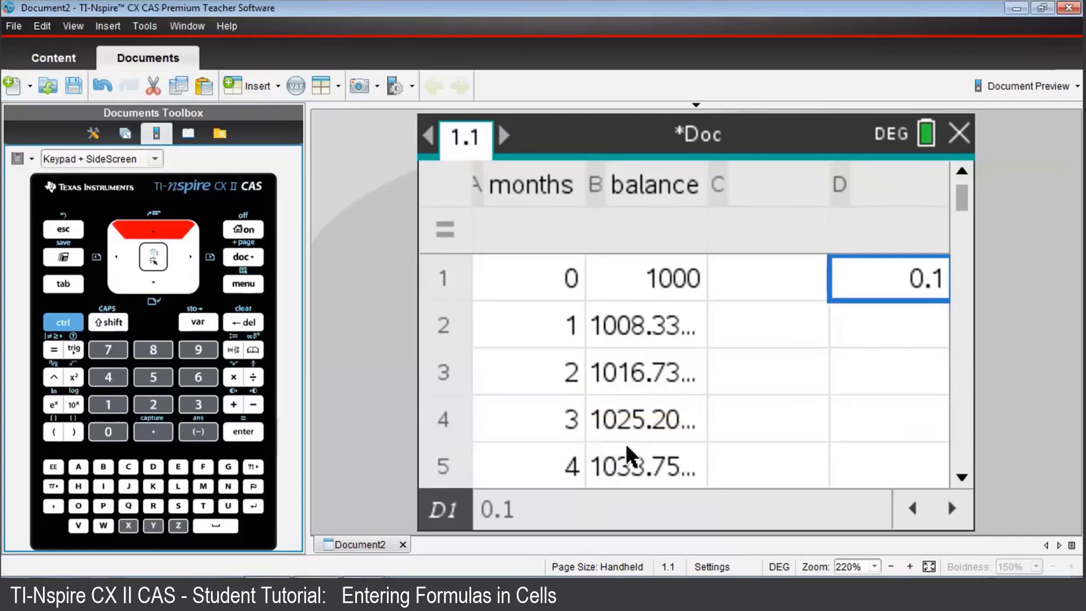
pyautogui.write('0')
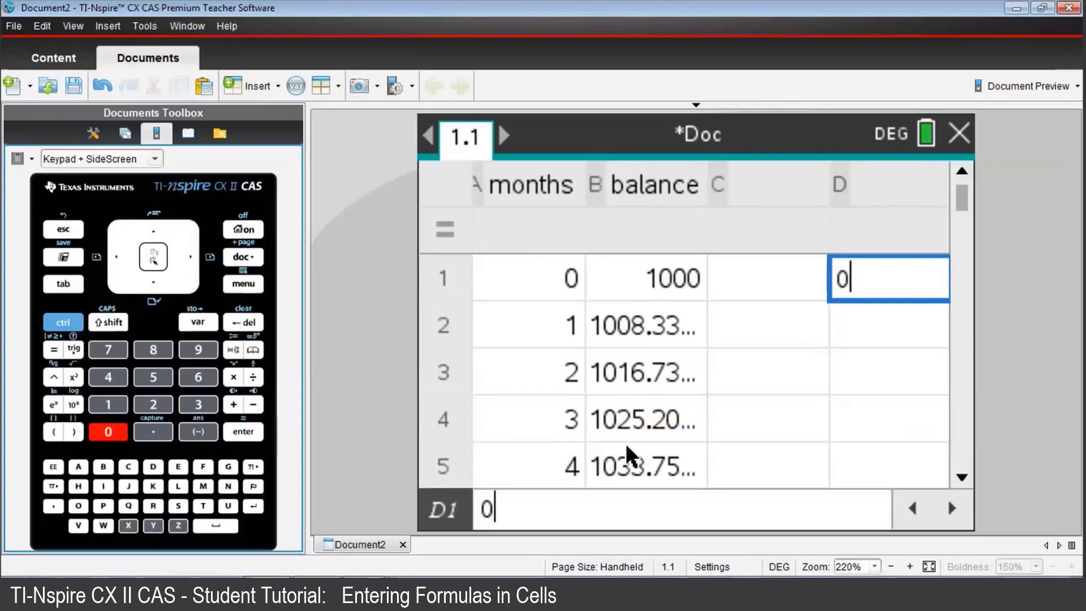
pyautogui.write('.')
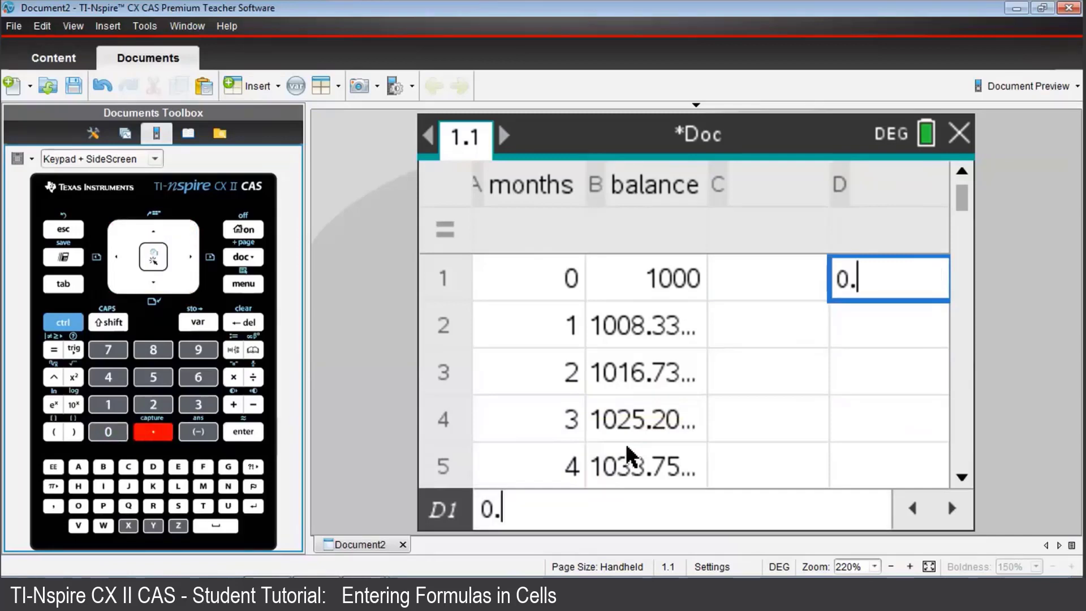
pyautogui.write('07')
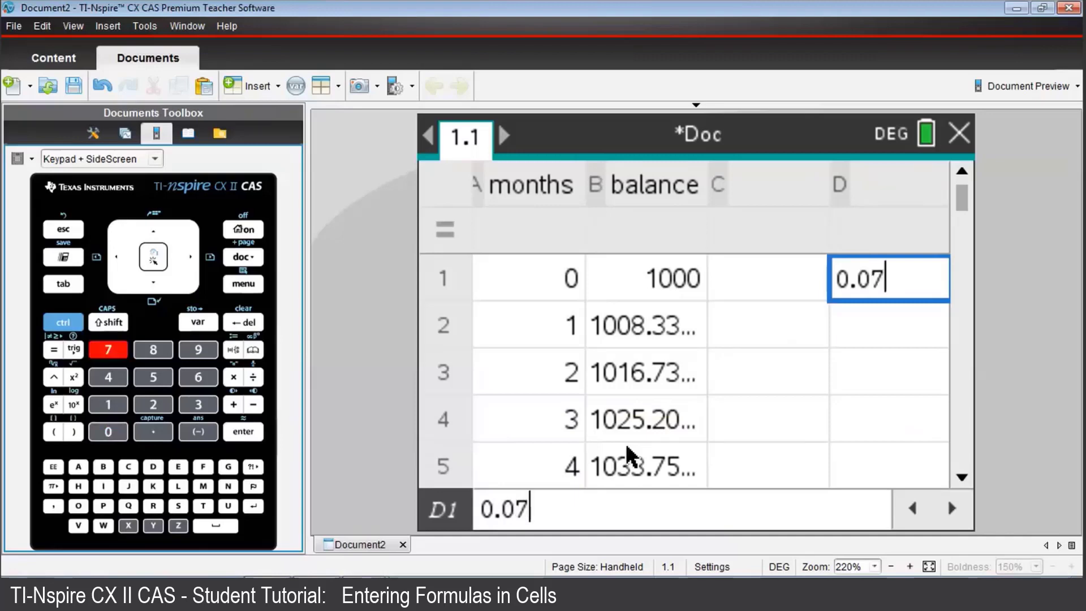
pyautogui.write('5')
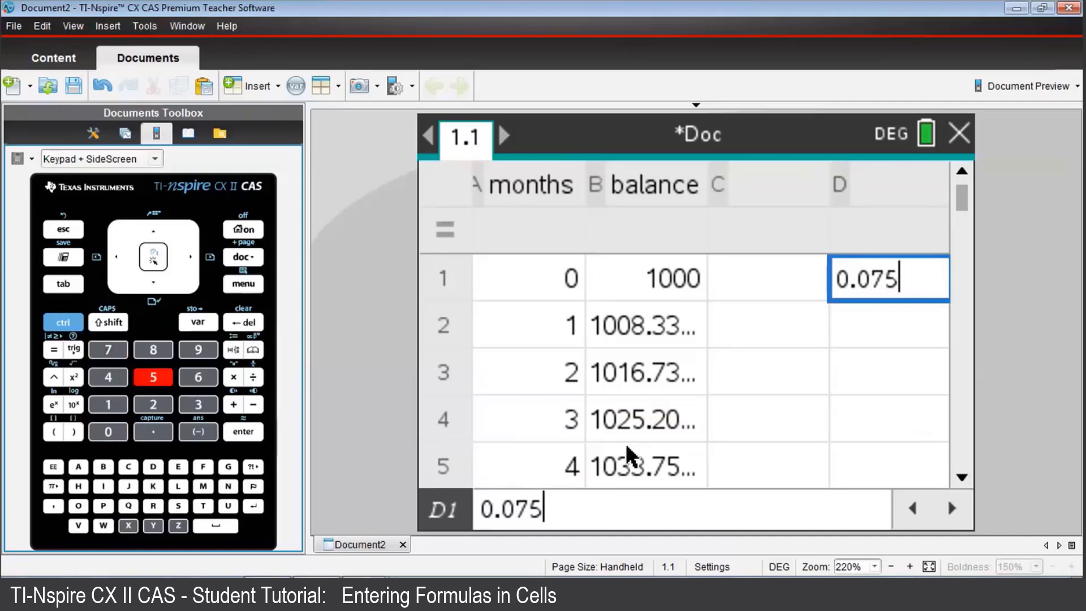
pyautogui.press('Return')
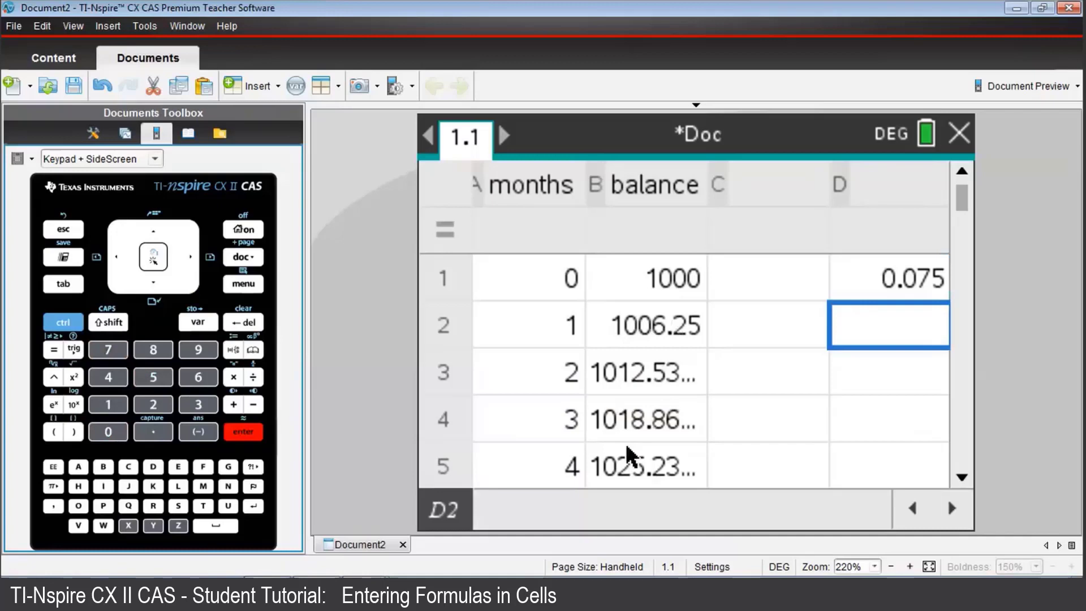
# - Enter 0.12 as the D1 interest rate, then inspect the balance formulas in B2 and B3
pyautogui.press('Up')
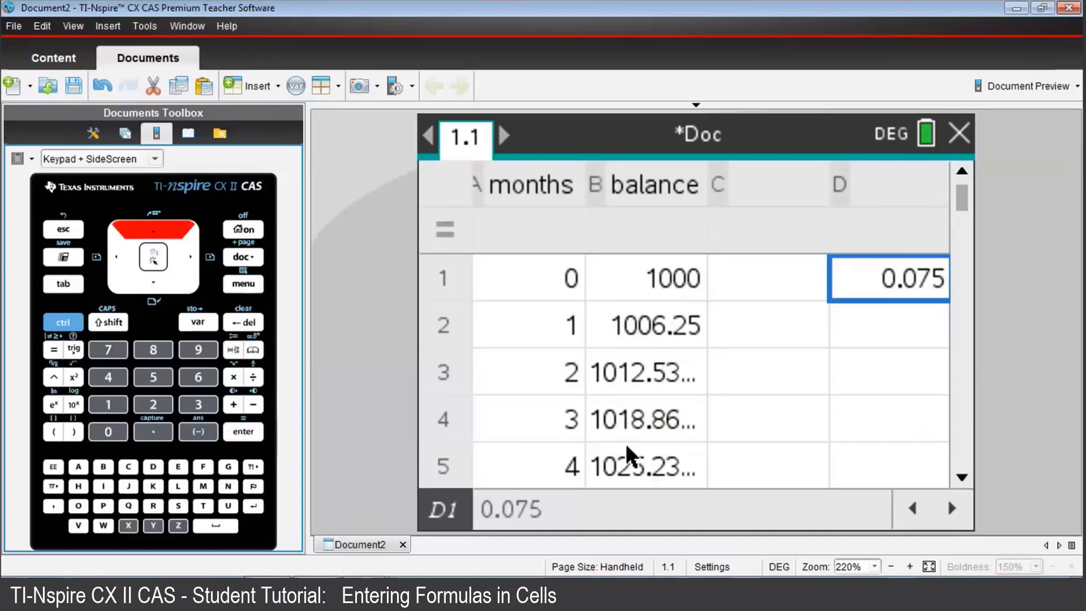
pyautogui.write('0.')
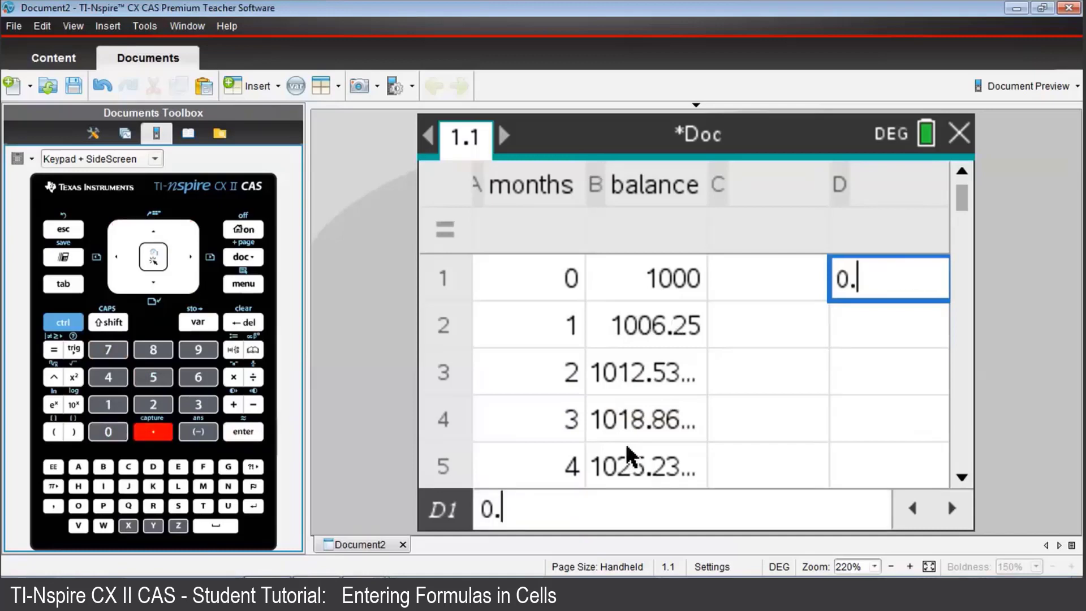
pyautogui.write('12')
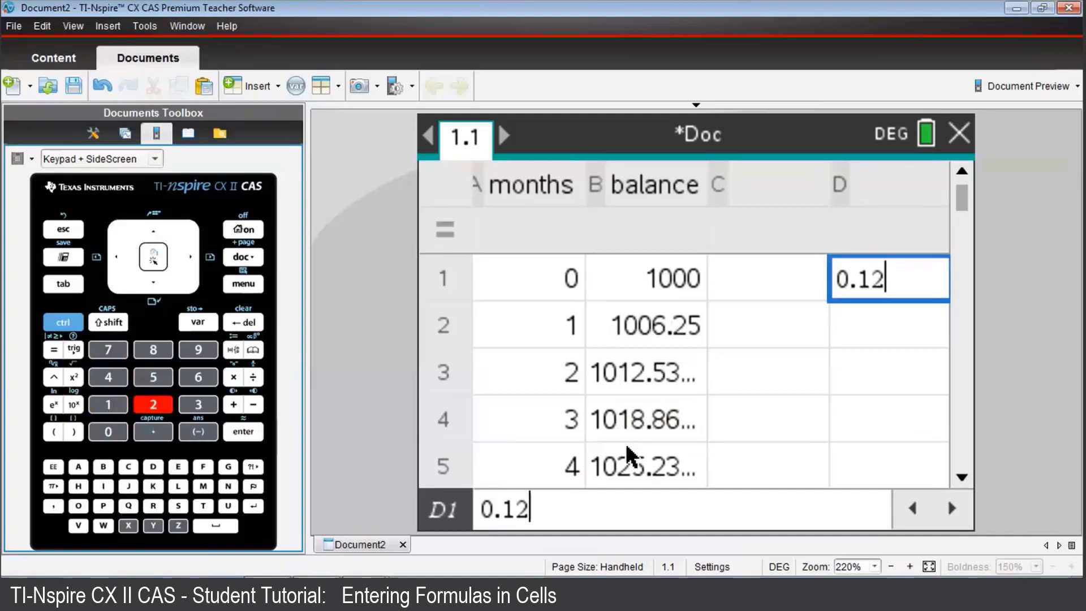
pyautogui.press('Return')
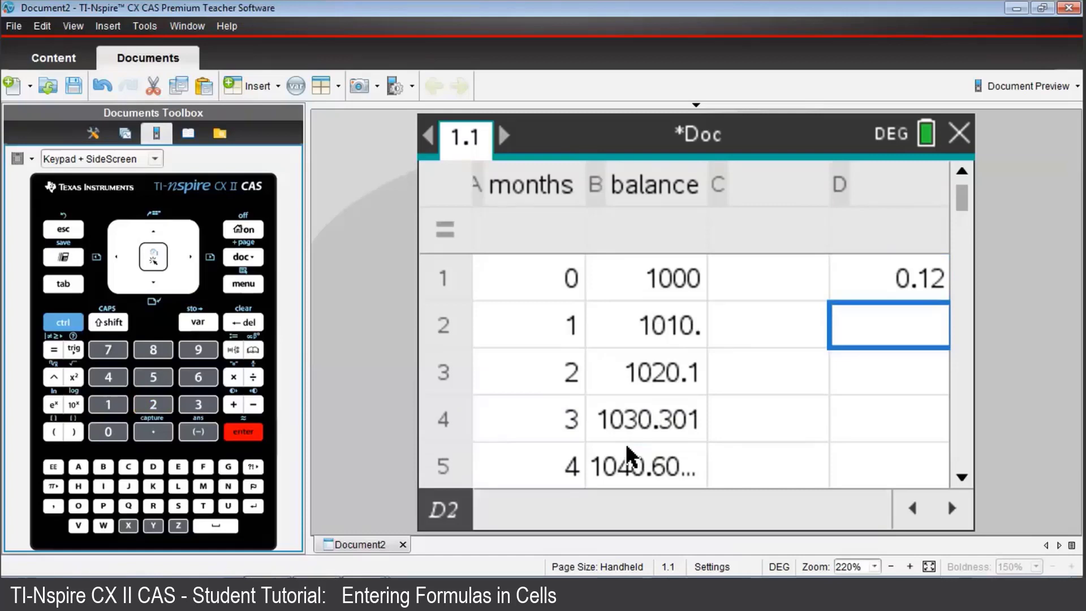
pyautogui.press('Left')
pyautogui.press('Left')
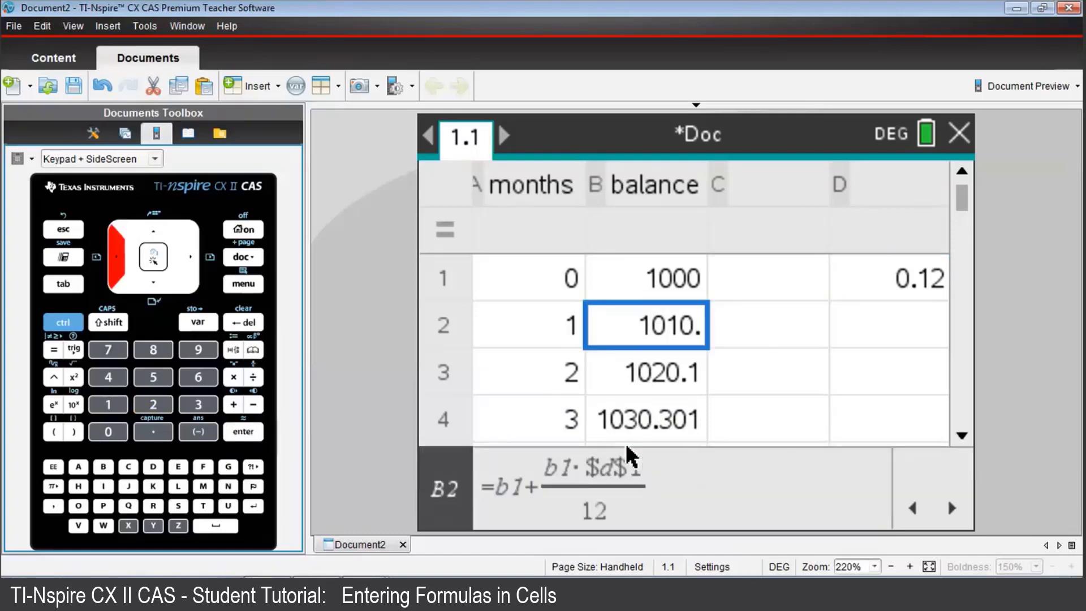
pyautogui.press('Down')
pyautogui.press('Down')
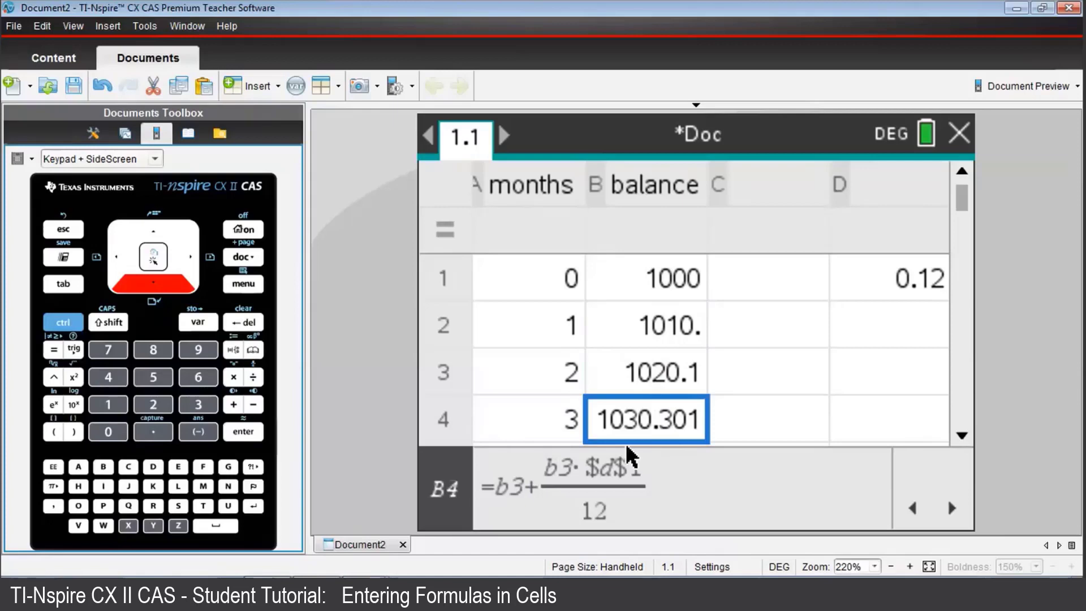
# - Write =round('balance,2) in column C's formula row, picking balance from the stored variables
pyautogui.press('Right')
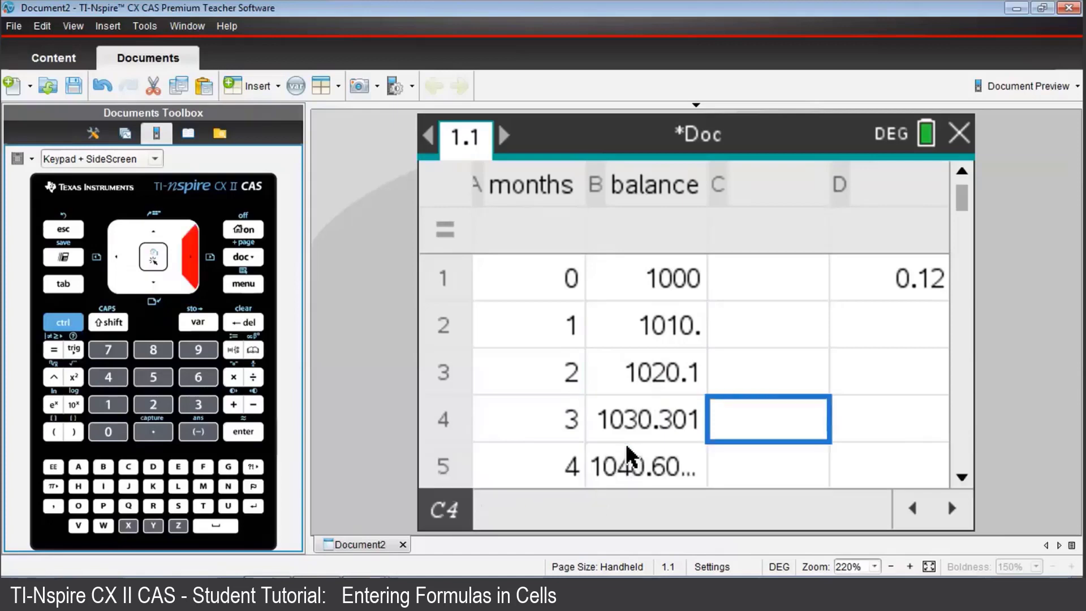
pyautogui.press('Up')
pyautogui.press('Up')
pyautogui.press('Up')
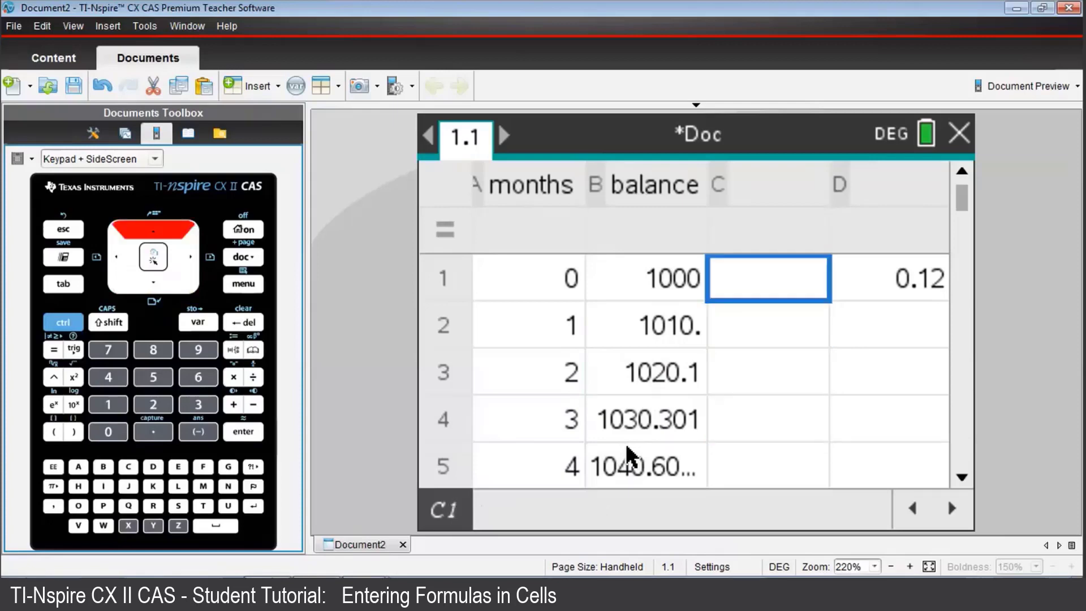
pyautogui.press('Up')
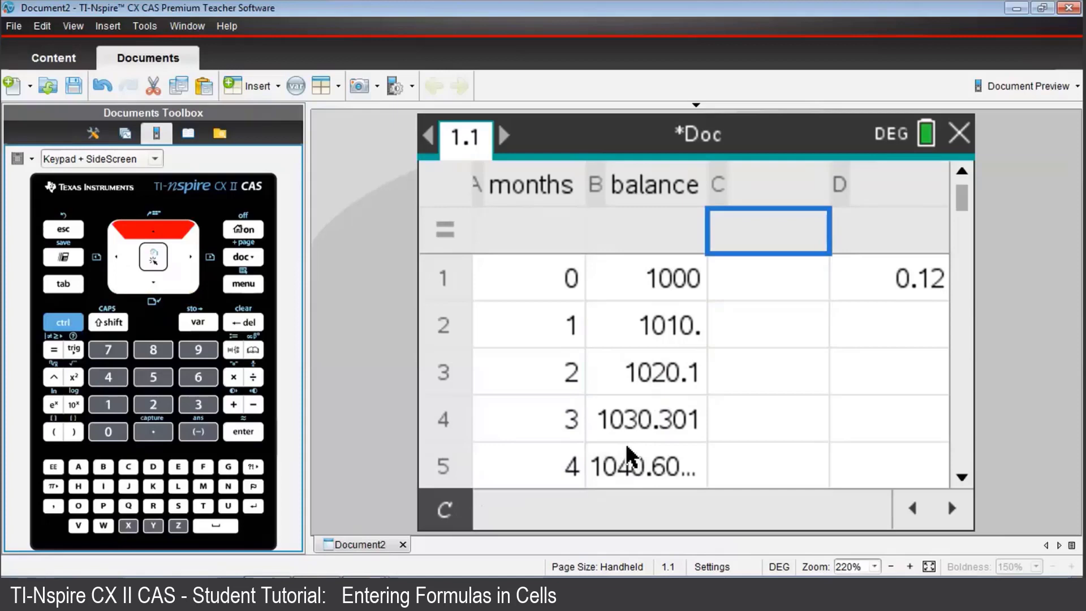
pyautogui.write('=')
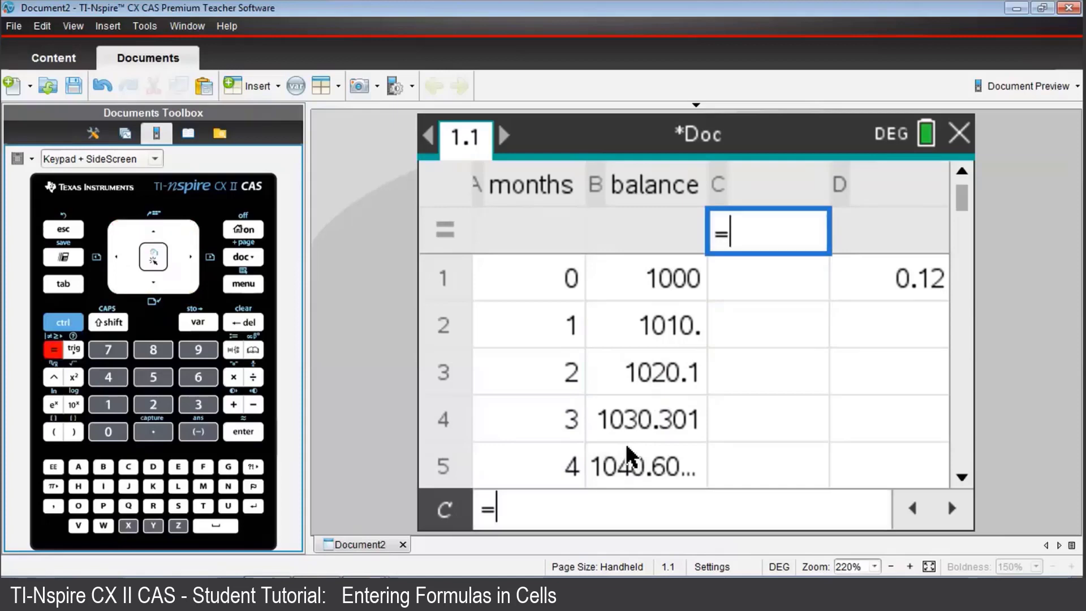
pyautogui.write('rou')
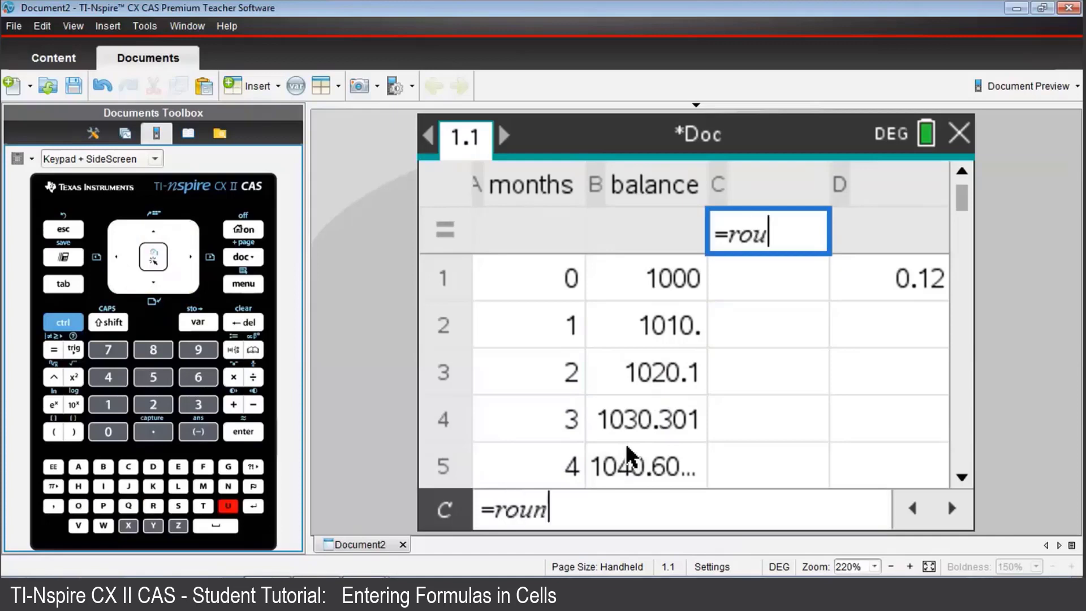
pyautogui.write('nd')
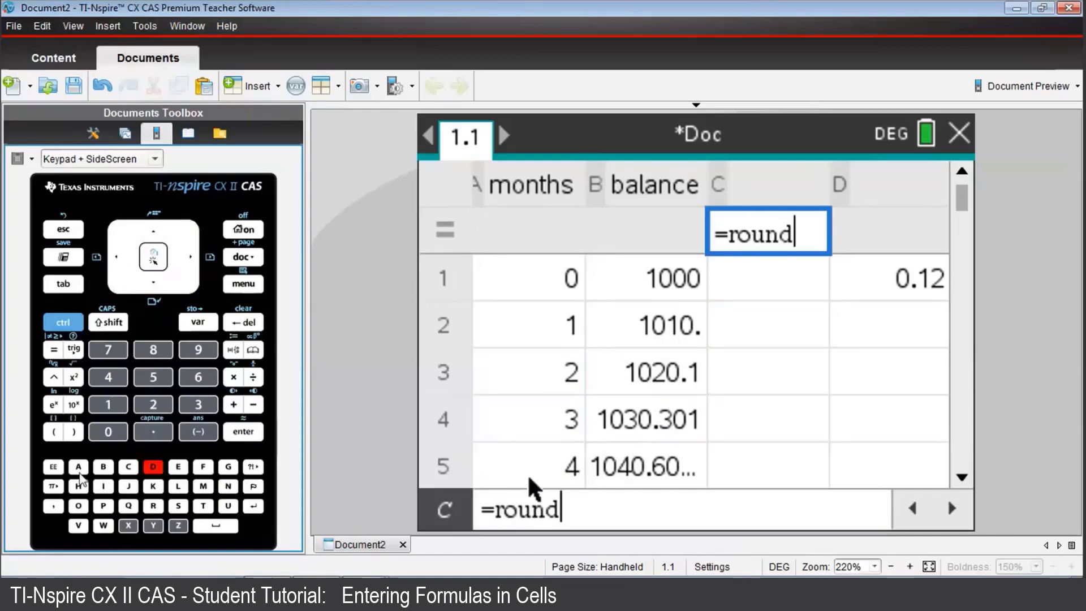
pyautogui.write('(')
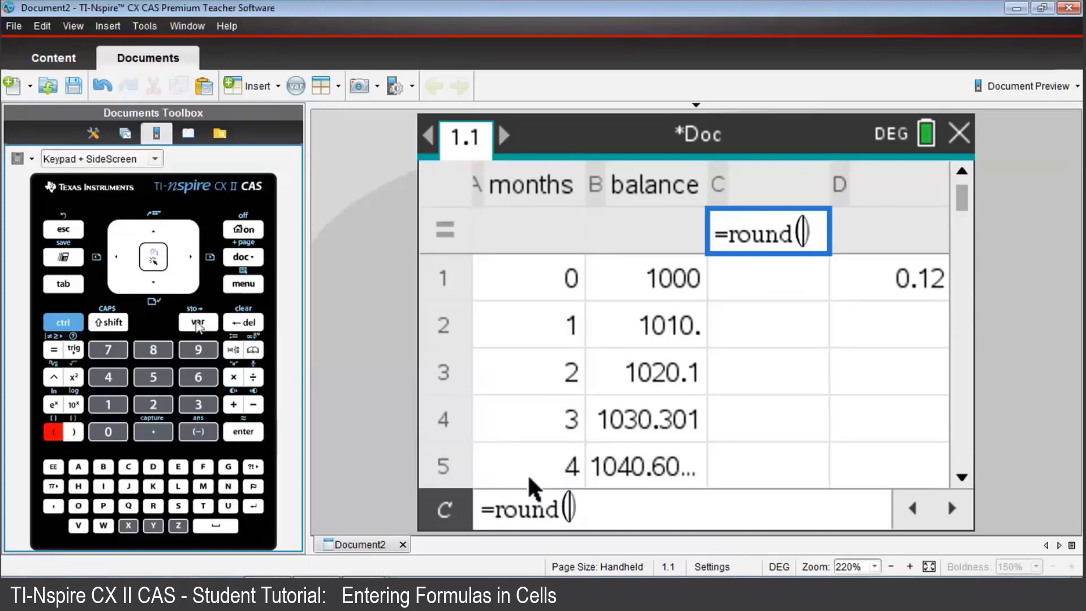
pyautogui.click(198, 327)
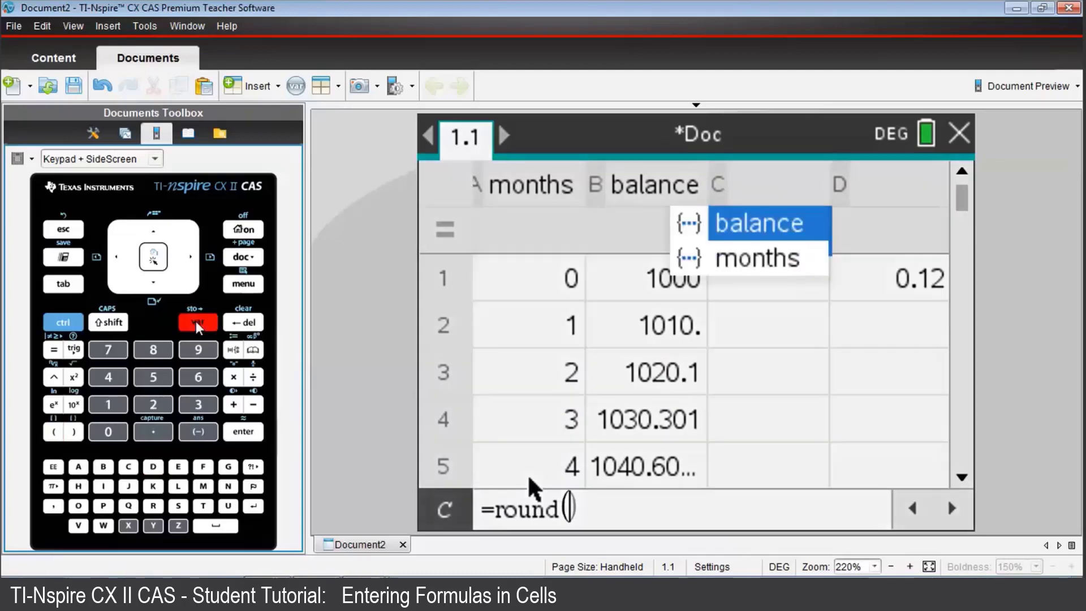
pyautogui.press('Return')
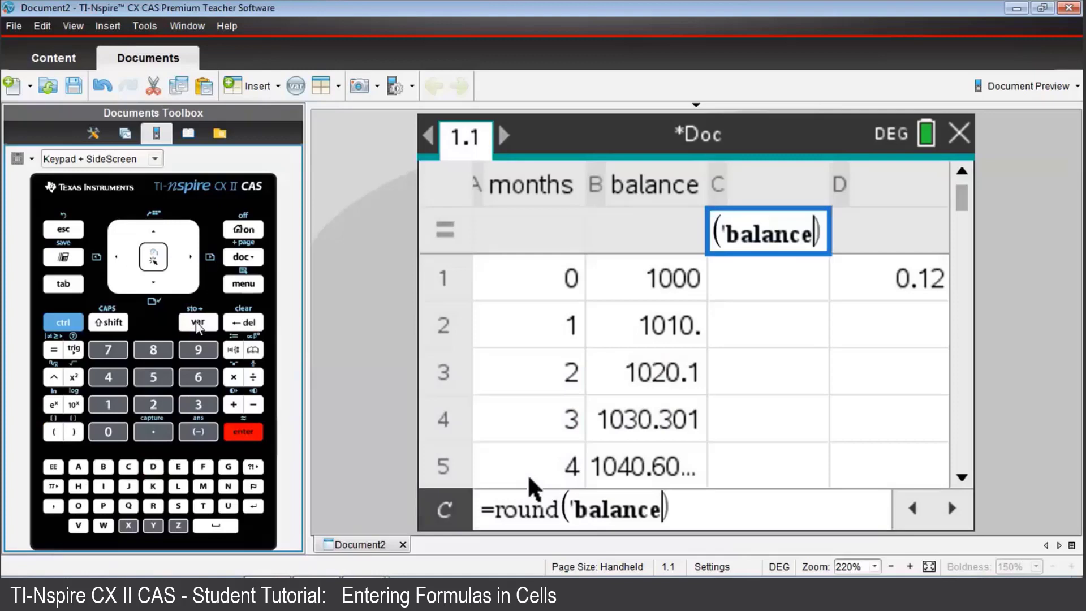
pyautogui.write(',')
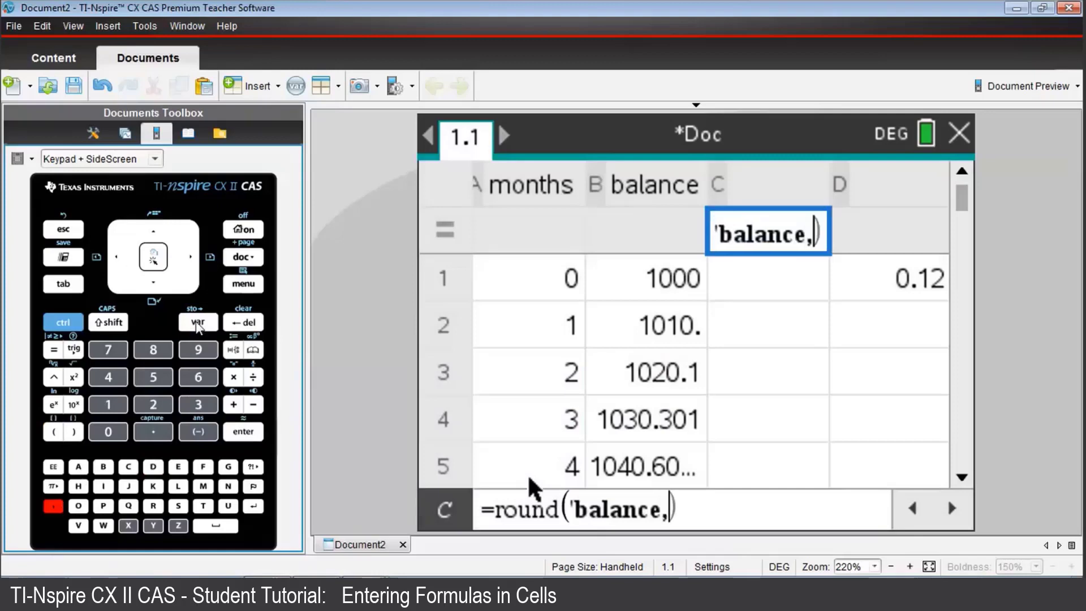
pyautogui.write('2')
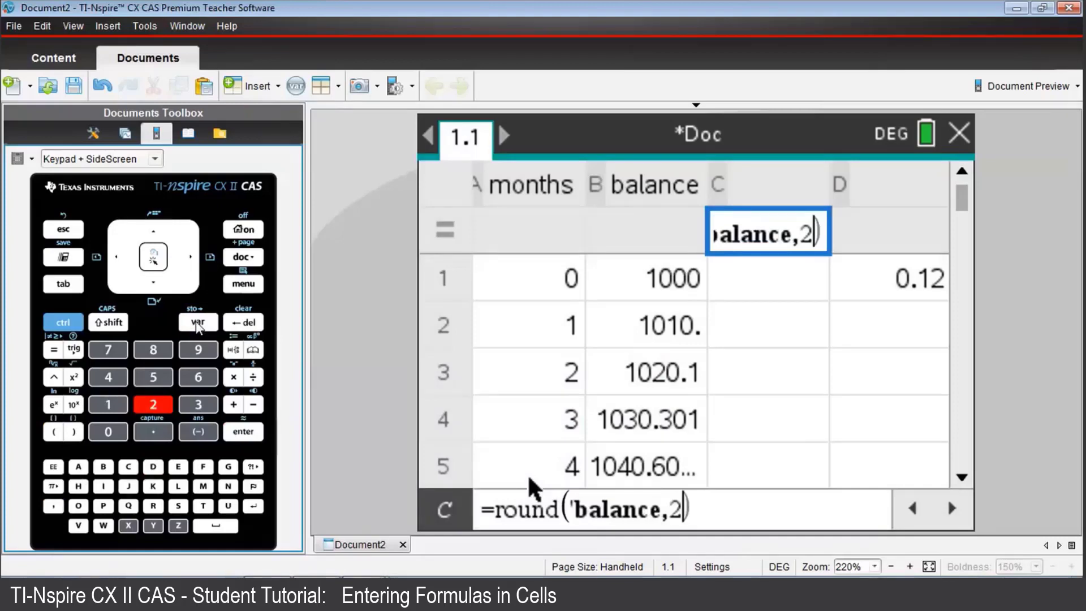
# - Commit the column C rounding formula and review the rounded balances from C2 down to C10
pyautogui.press('Return')
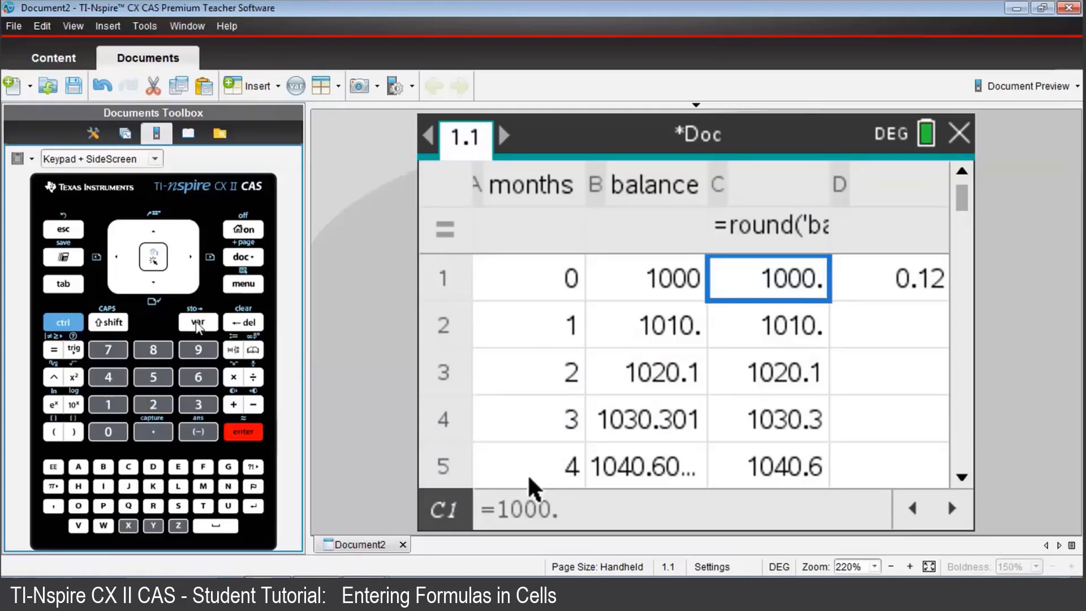
pyautogui.press('Down')
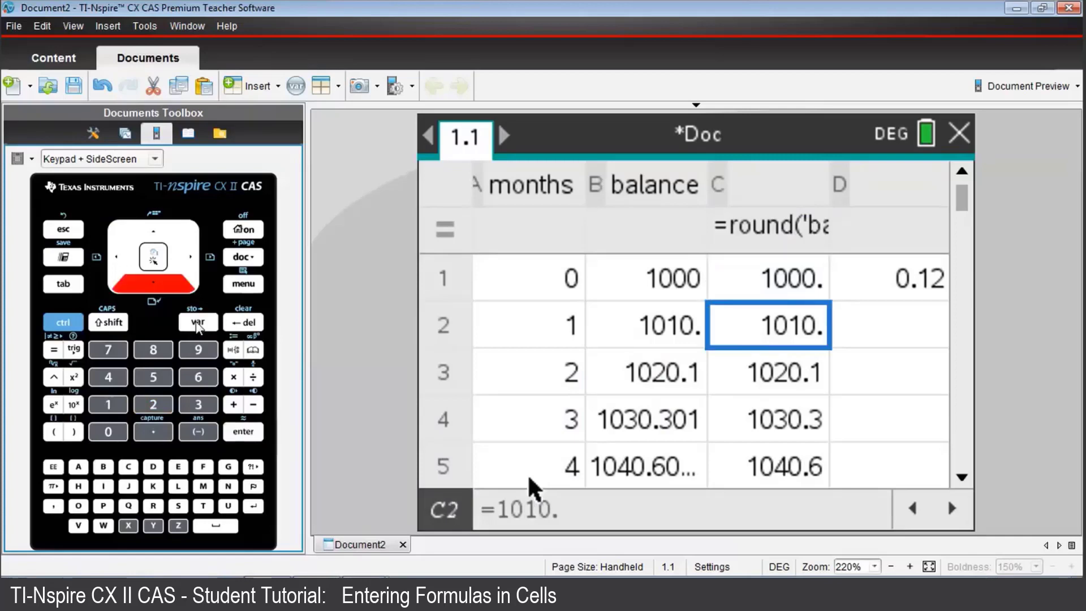
pyautogui.press('Down')
pyautogui.press('Down')
pyautogui.press('Down')
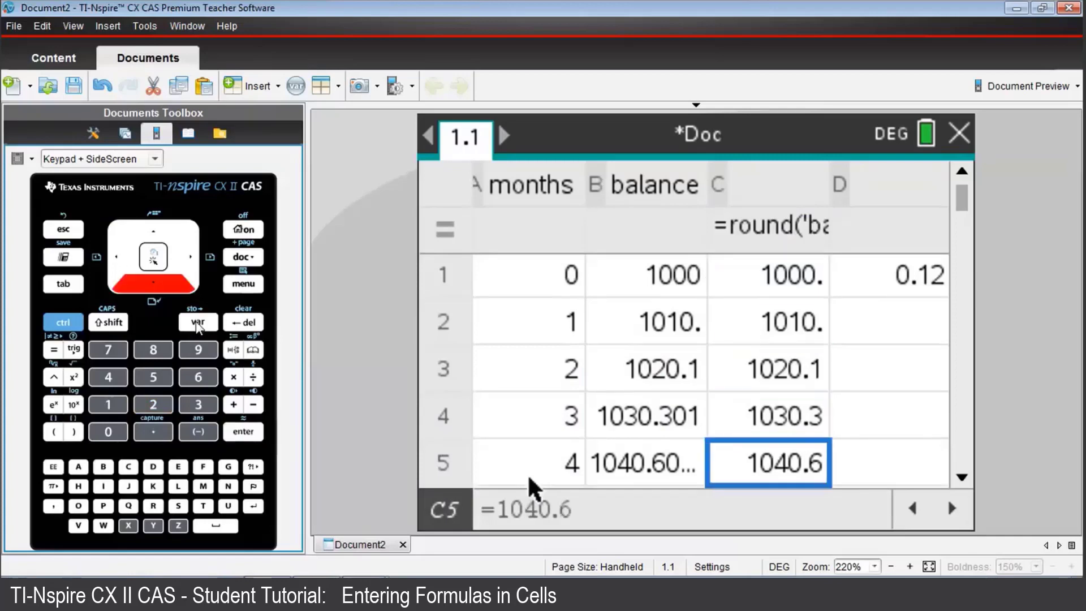
pyautogui.press('Down')
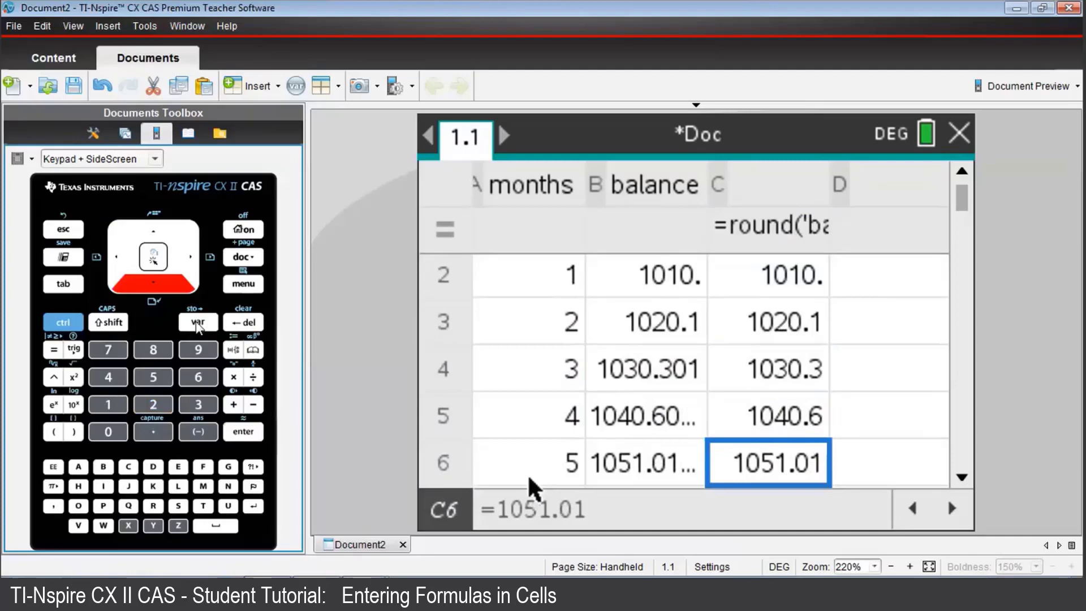
pyautogui.press('Down')
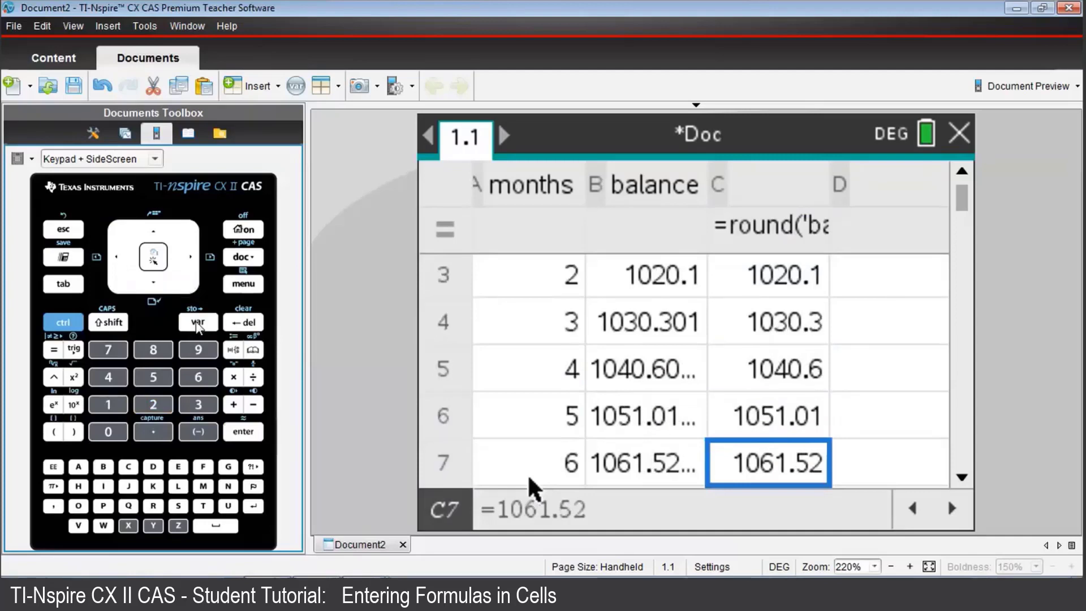
pyautogui.press('Down')
pyautogui.press('Down')
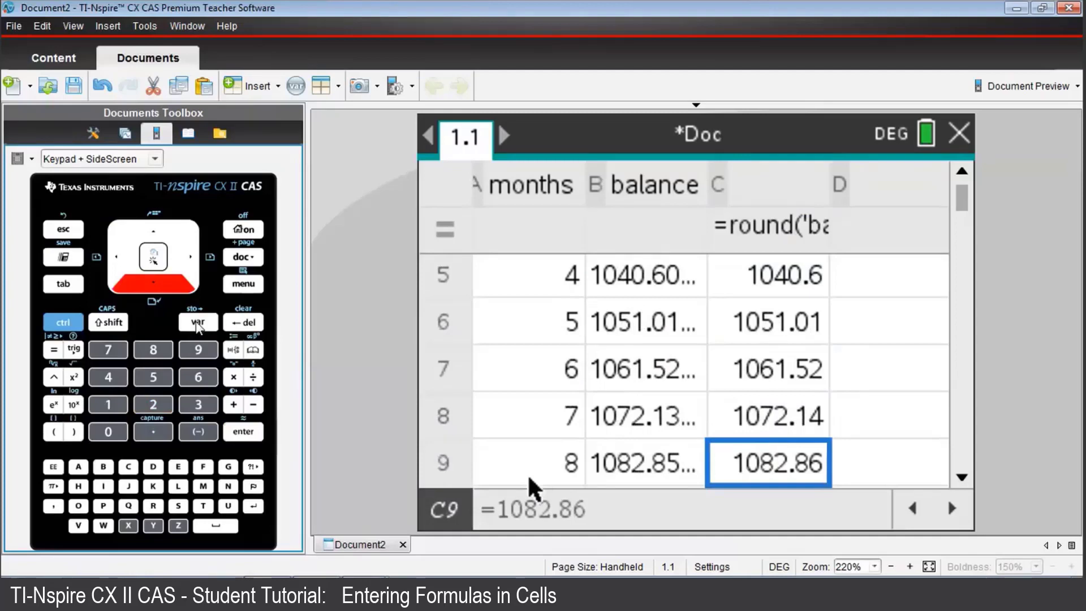
pyautogui.press('Down')
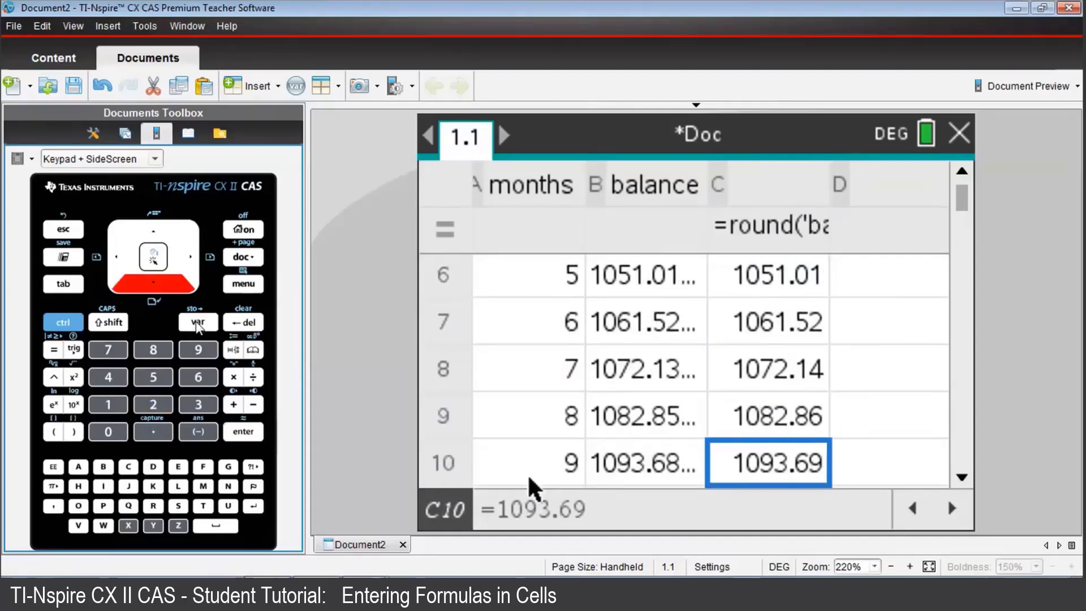